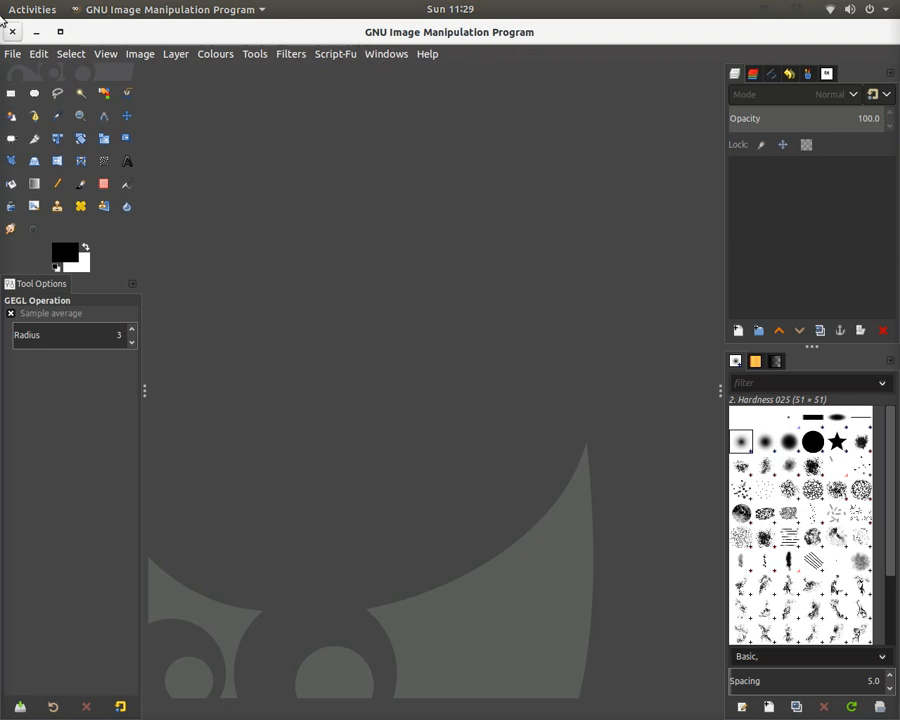
- Open the recently used image "Jess eyes.xcf"
{"action": "left_click", "coordinate": [12, 55]}
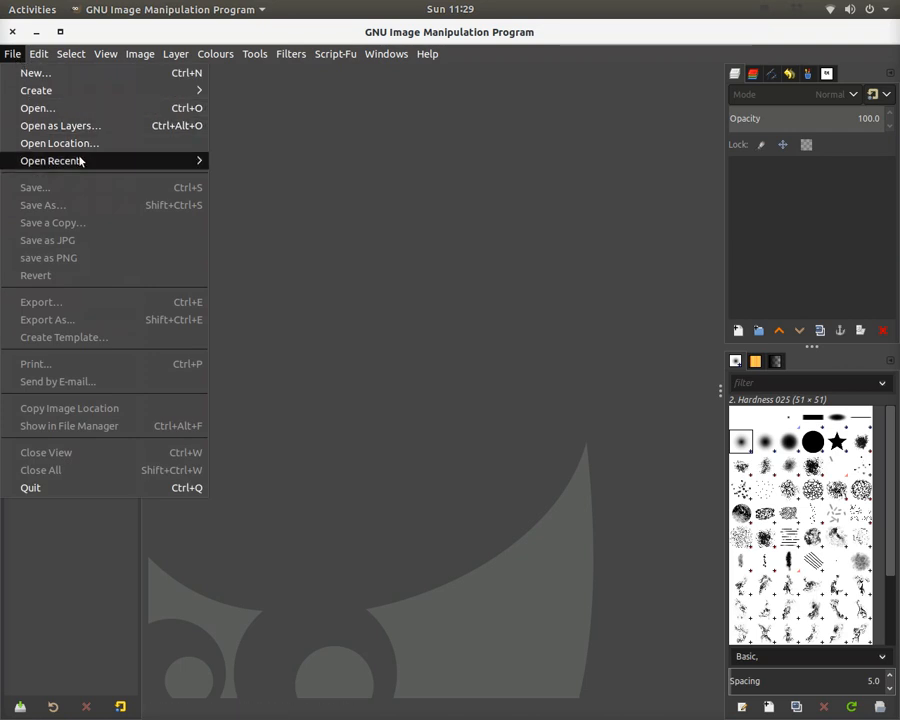
{"action": "mouse_move", "coordinate": [80, 161]}
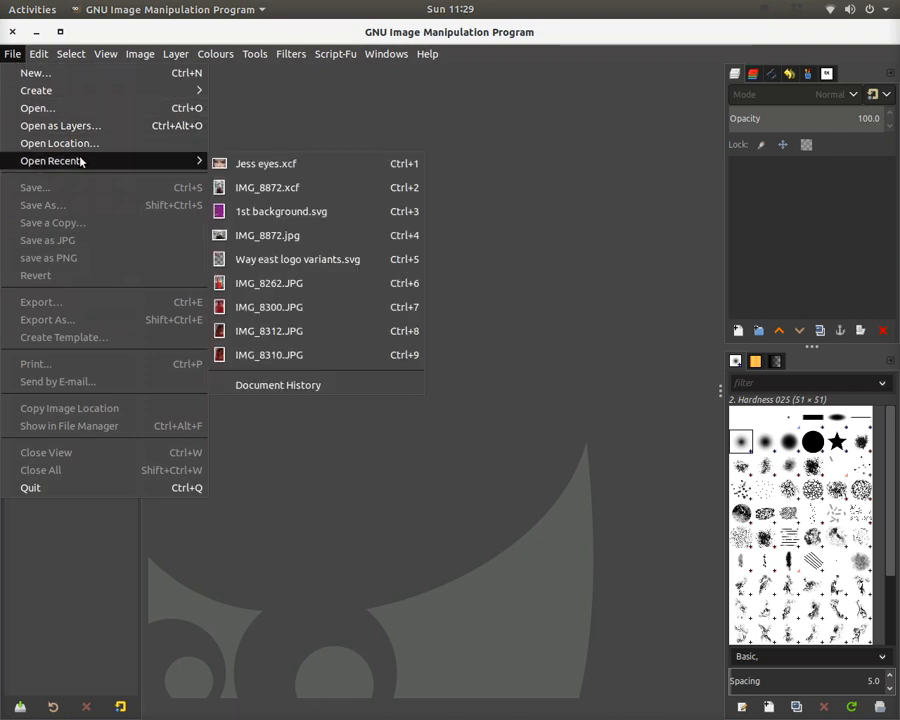
{"action": "left_click", "coordinate": [247, 164]}
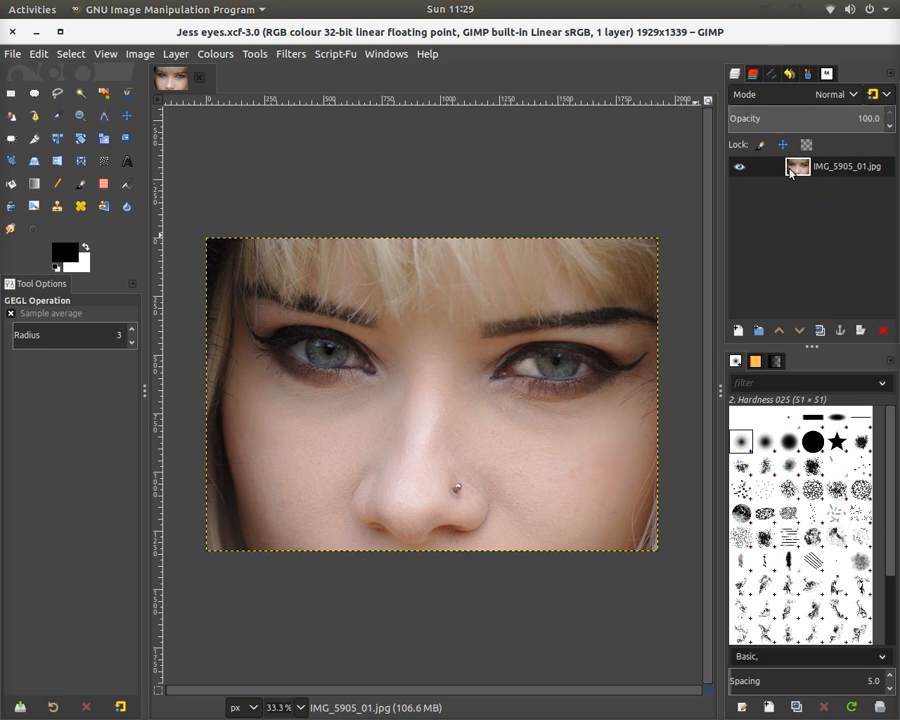
- Paint a black test line across the cheek and nose directly on the photo layer with the Paintbrush, and undo it
{"action": "left_click", "coordinate": [83, 184]}
{"action": "left_click", "coordinate": [312, 432]}
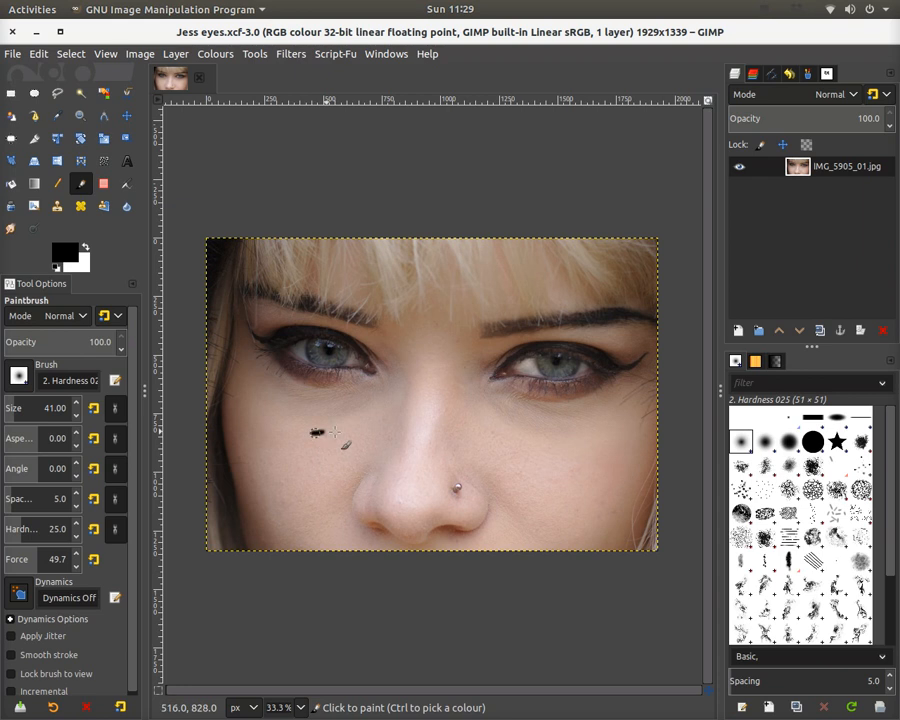
{"action": "left_click", "coordinate": [426, 428], "text": "shift"}
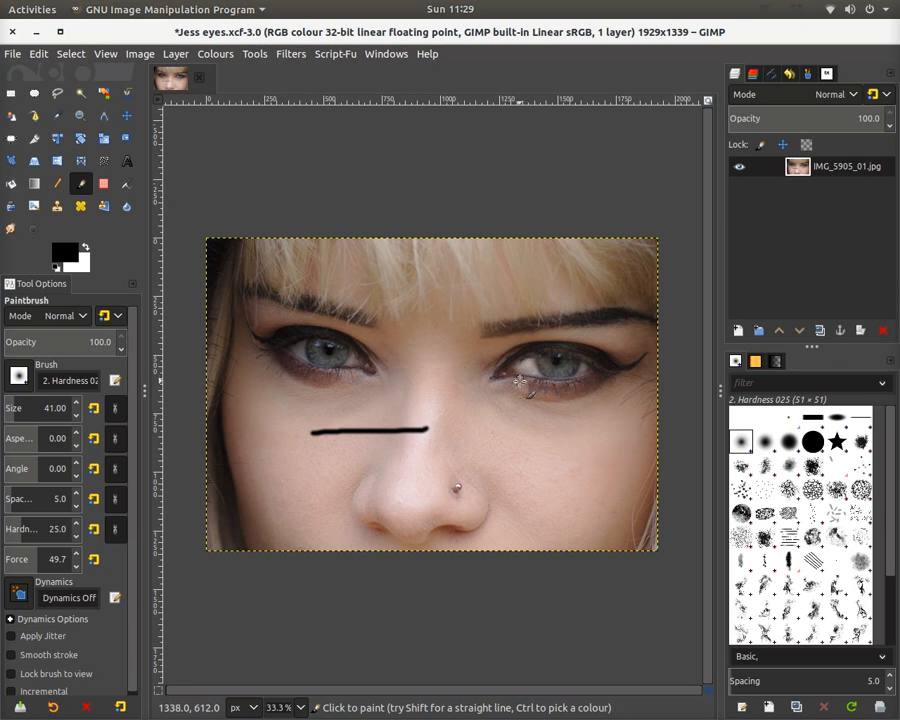
{"action": "key", "text": "ctrl"}
{"action": "key", "text": "ctrl+z"}
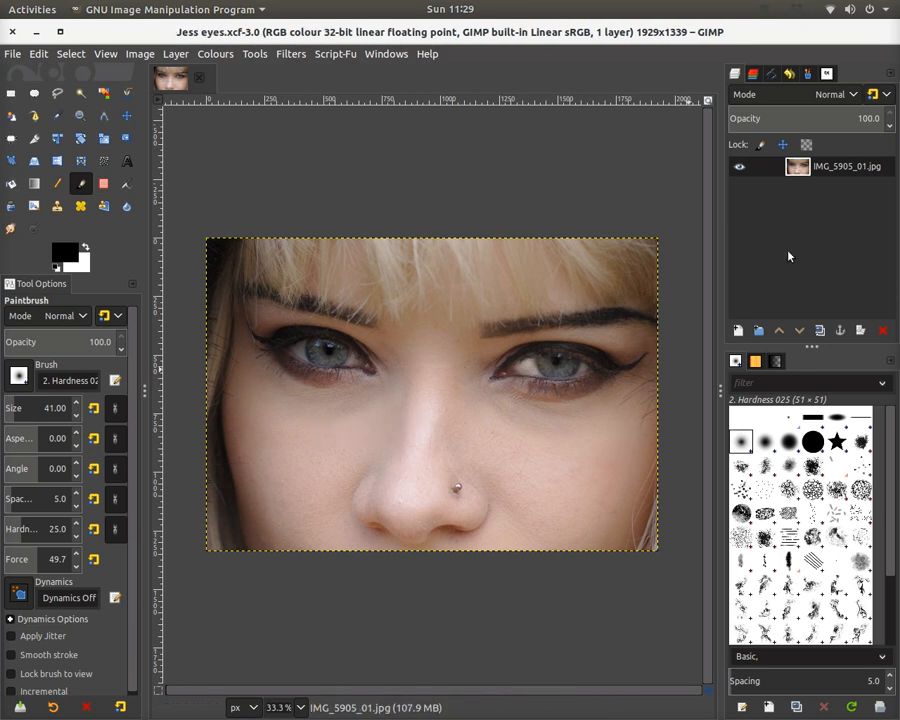
- Duplicate the photo layer and paint a black horizontal test line across the nose on the copy
{"action": "right_click", "coordinate": [842, 173]}
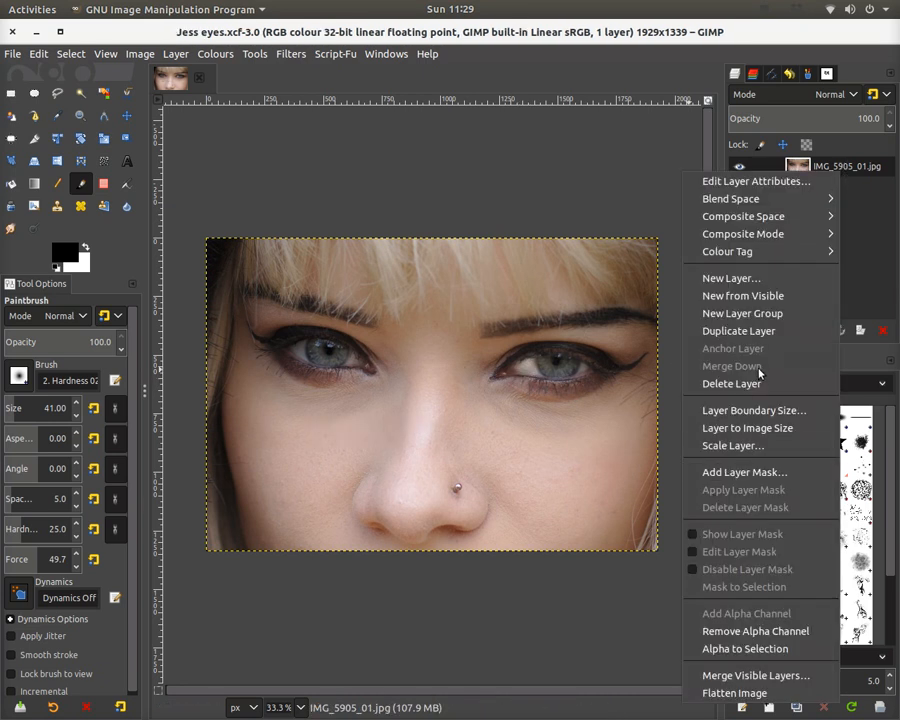
{"action": "left_click", "coordinate": [742, 332]}
{"action": "left_click_drag", "start_coordinate": [334, 431], "coordinate": [470, 431]}
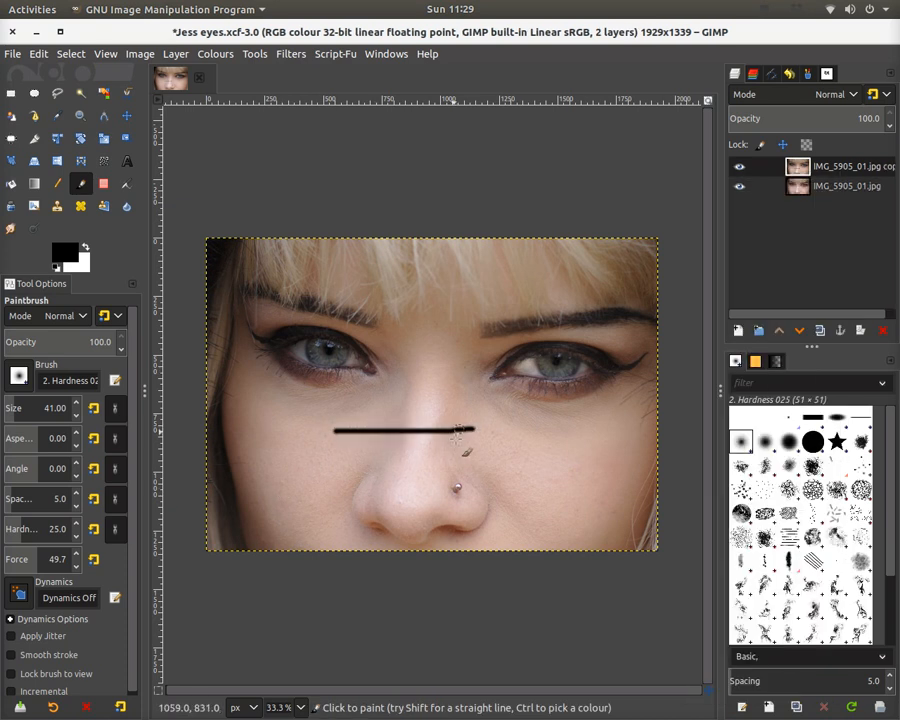
- Hide and show the painted copy to compare it with the original, and delete the copy
{"action": "left_click", "coordinate": [739, 166]}
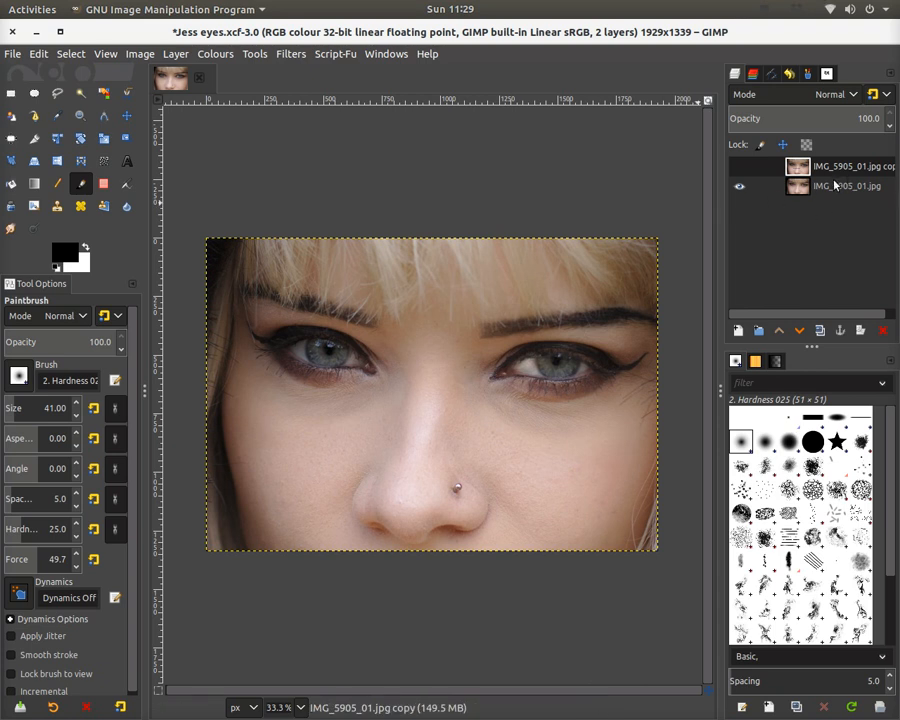
{"action": "left_click", "coordinate": [740, 168]}
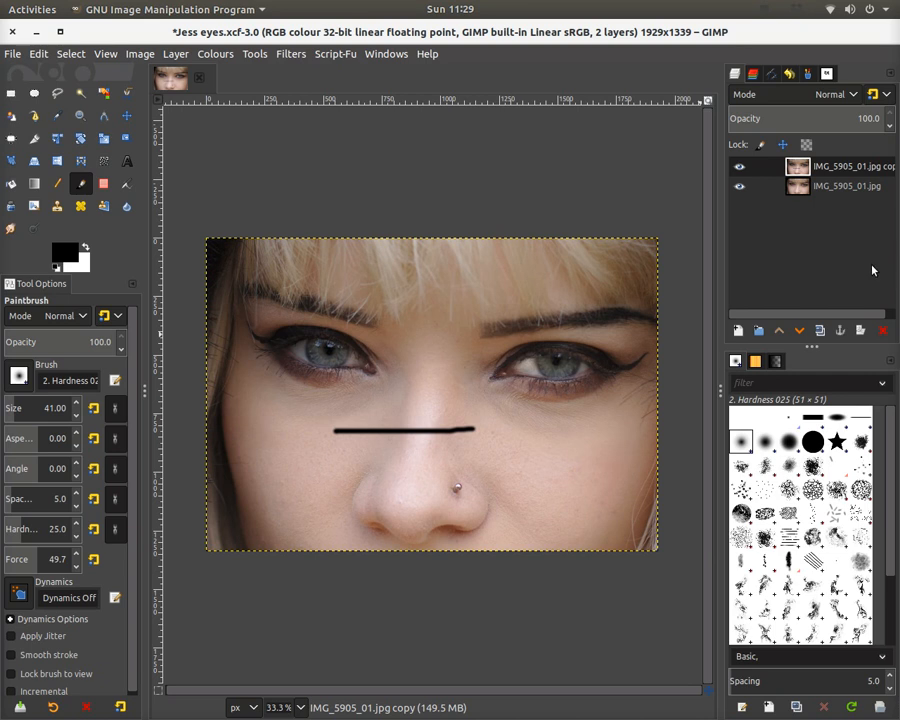
{"action": "right_click", "coordinate": [840, 186]}
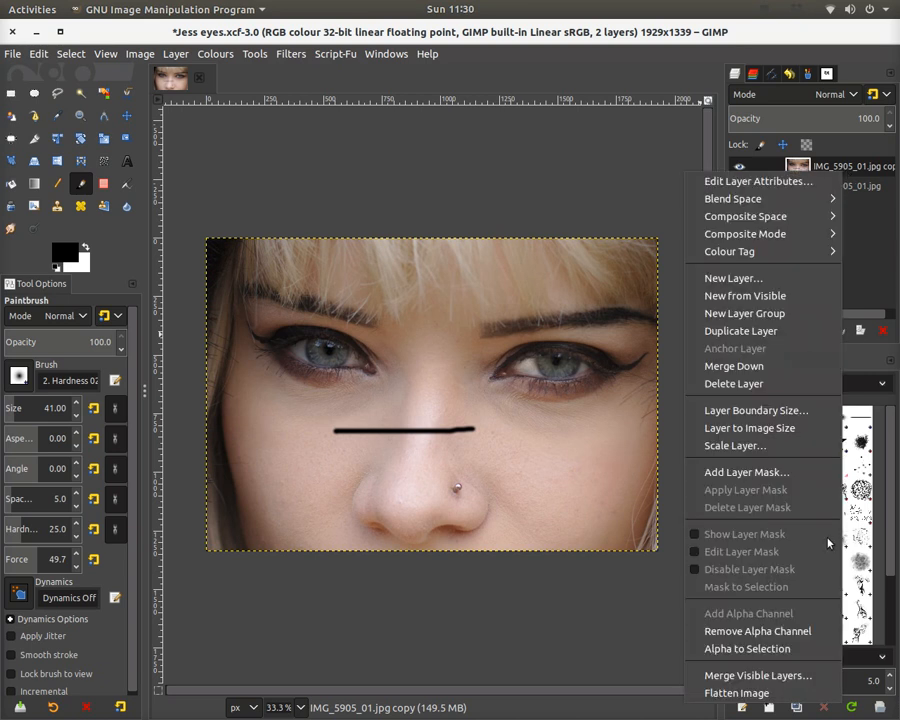
{"action": "left_click", "coordinate": [740, 384]}
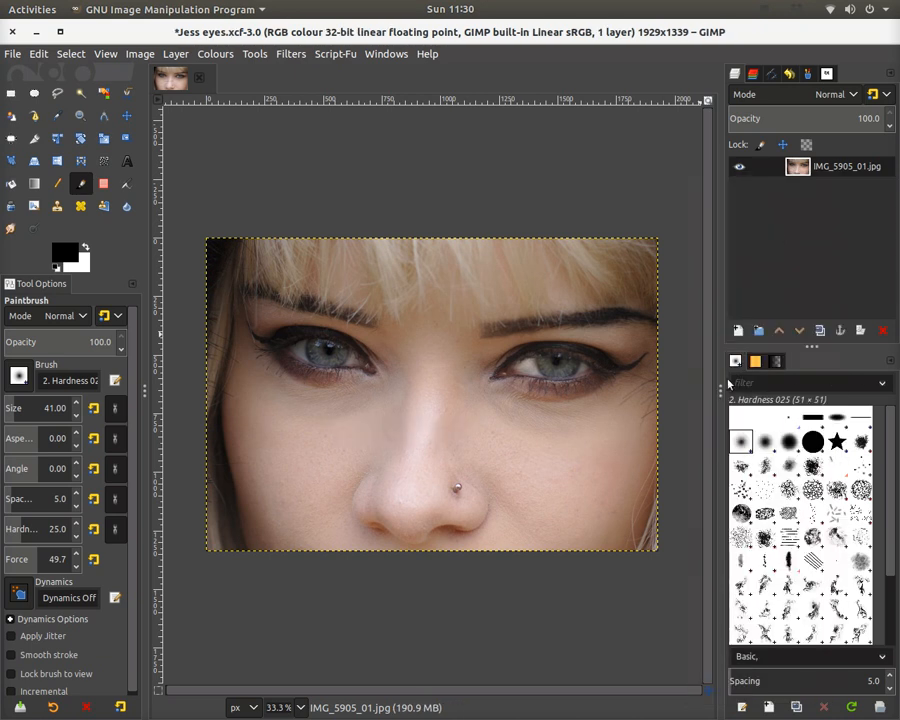
- Duplicate the IMG_5905_01.jpg layer and colourise the copy dark green, using the colour 15840b
{"action": "right_click", "coordinate": [845, 170]}
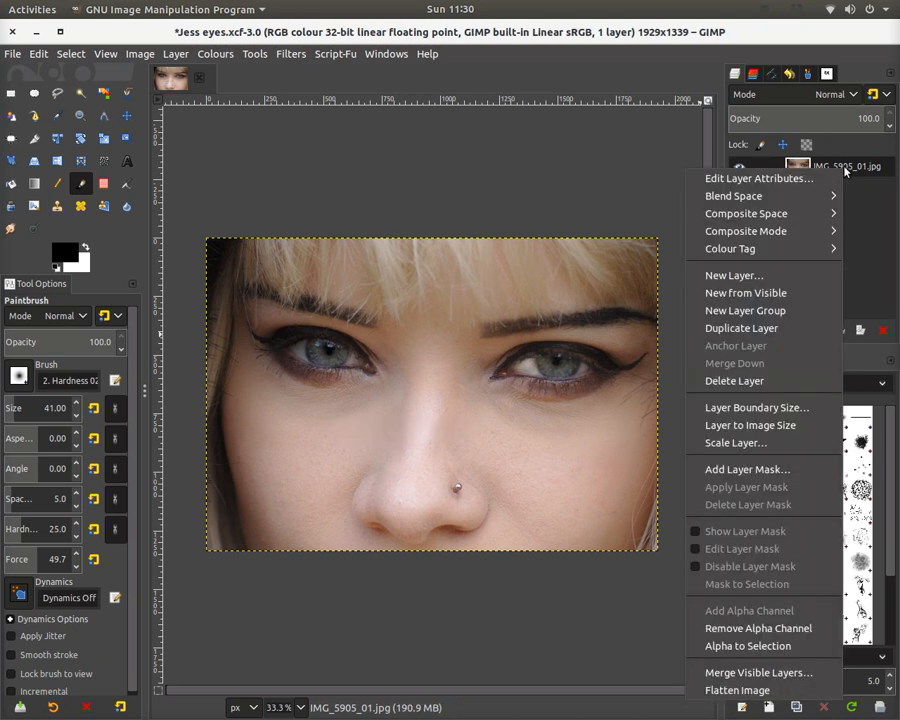
{"action": "left_click", "coordinate": [774, 329]}
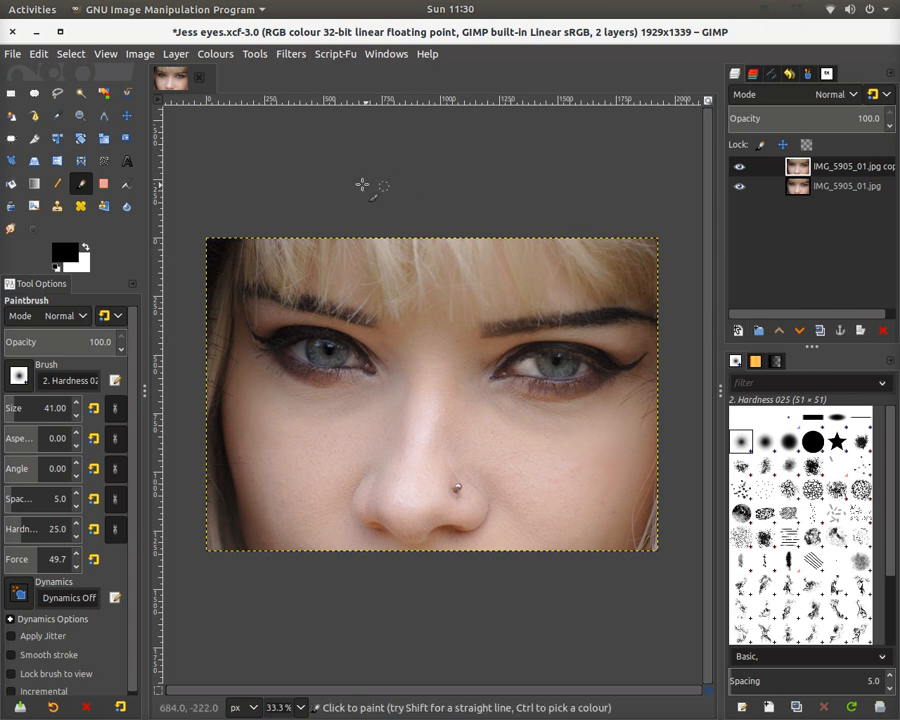
{"action": "left_click", "coordinate": [218, 56]}
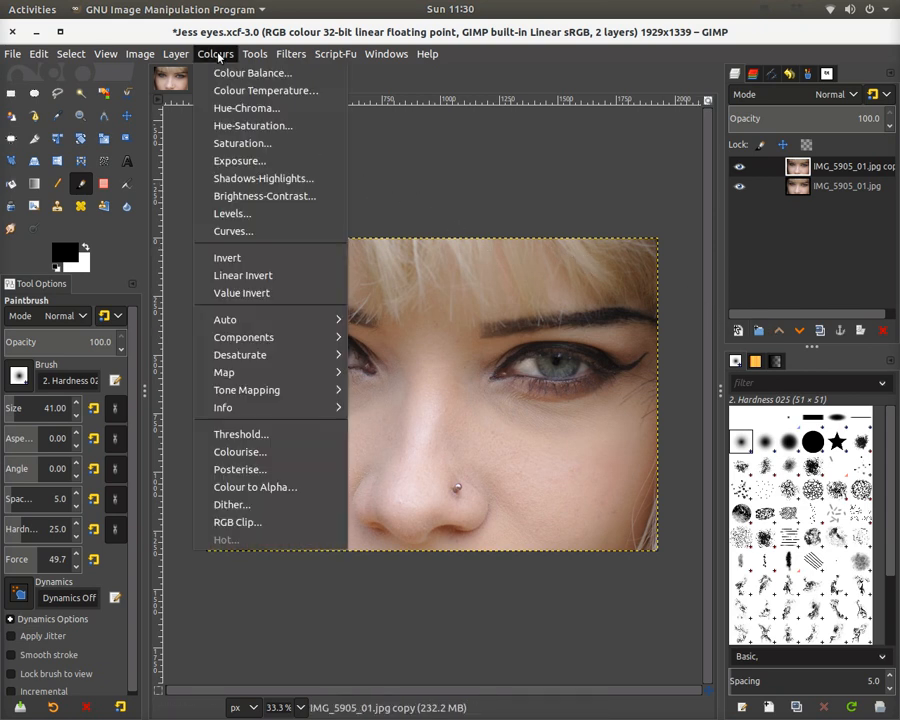
{"action": "left_click", "coordinate": [293, 452]}
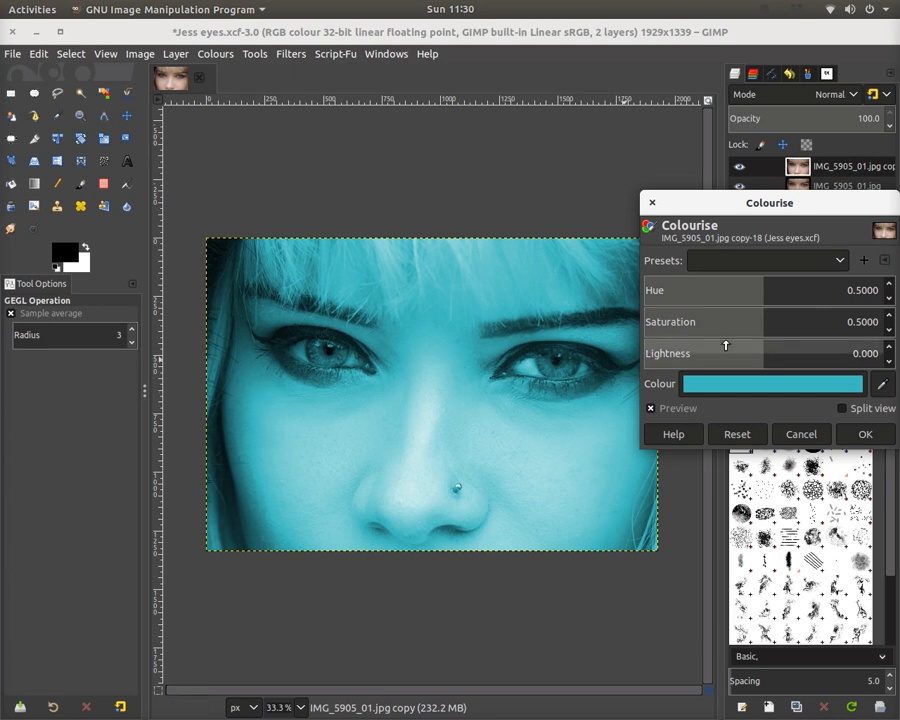
{"action": "left_click", "coordinate": [856, 387]}
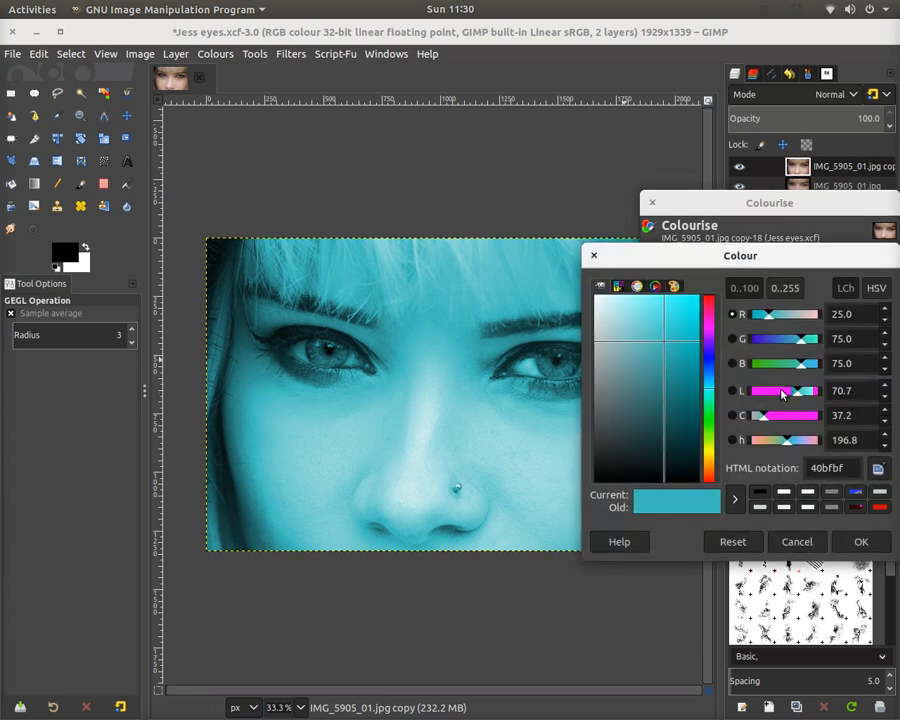
{"action": "left_click_drag", "start_coordinate": [709, 393], "coordinate": [710, 427]}
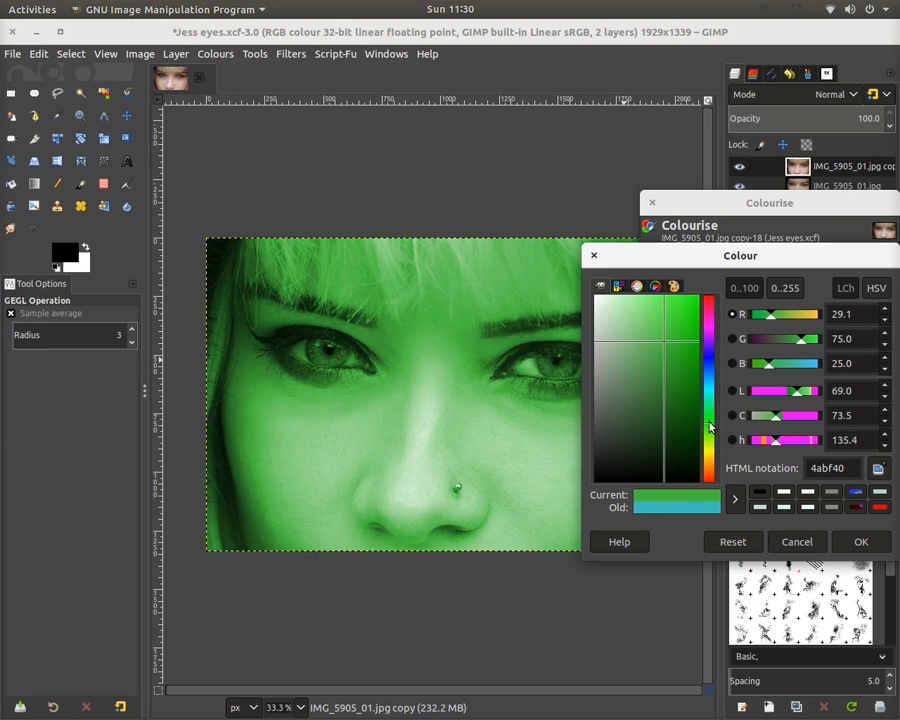
{"action": "left_click_drag", "start_coordinate": [666, 348], "coordinate": [693, 387]}
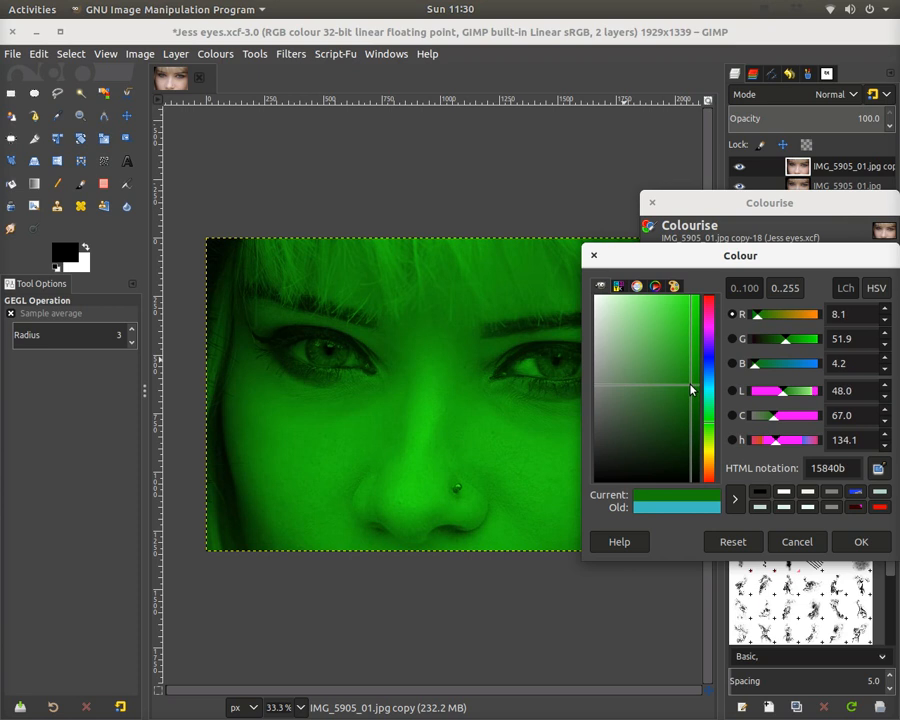
{"action": "left_click", "coordinate": [857, 542]}
{"action": "left_click", "coordinate": [856, 434]}
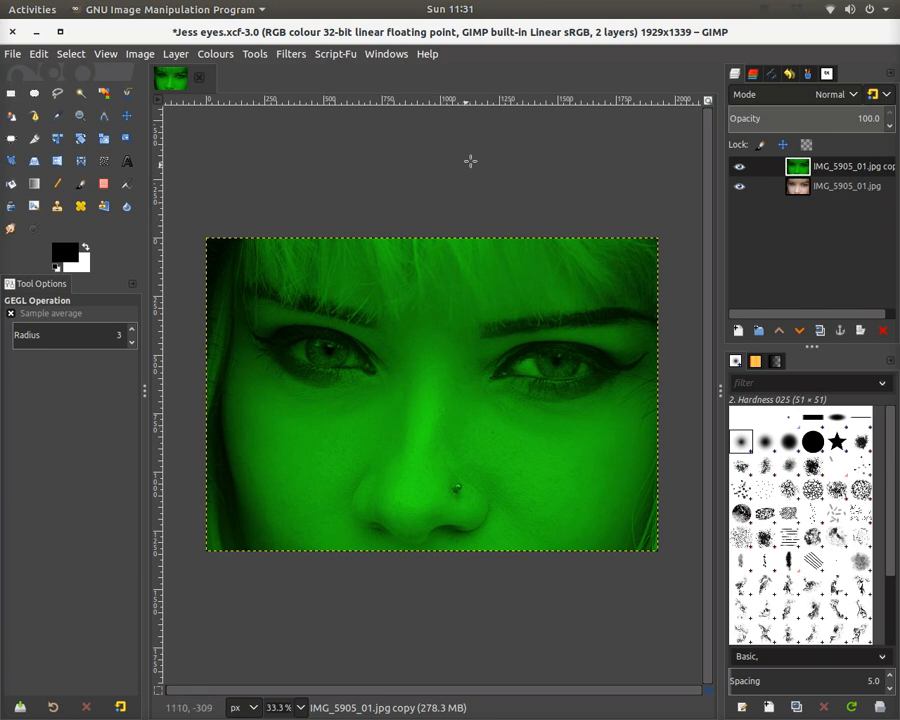
- Add a black (full transparency) layer mask to the green copy and make the mask the active paint target
{"action": "right_click", "coordinate": [847, 172]}
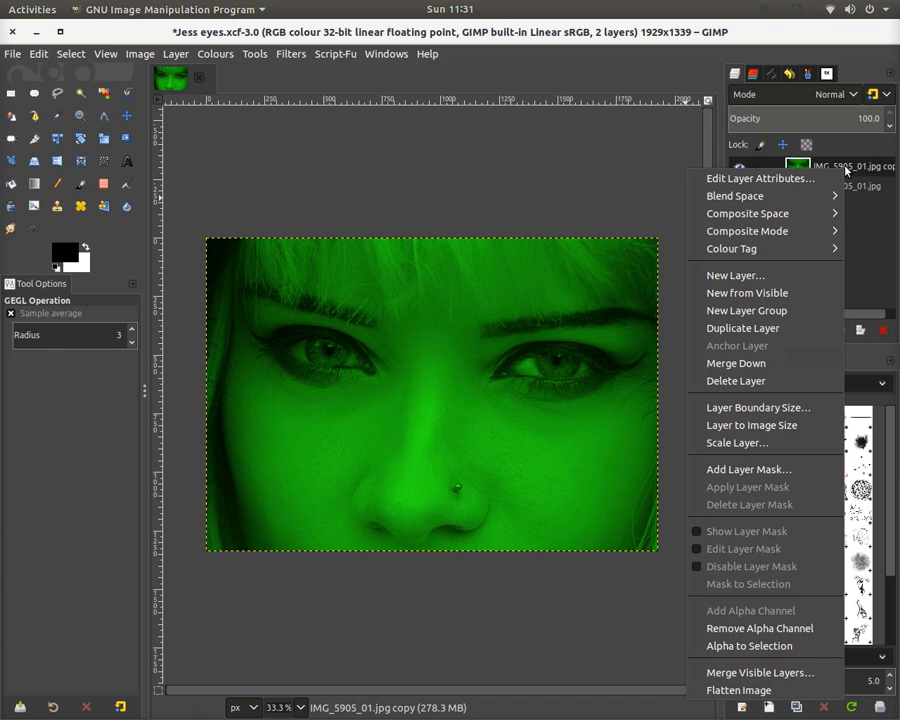
{"action": "left_click", "coordinate": [748, 470]}
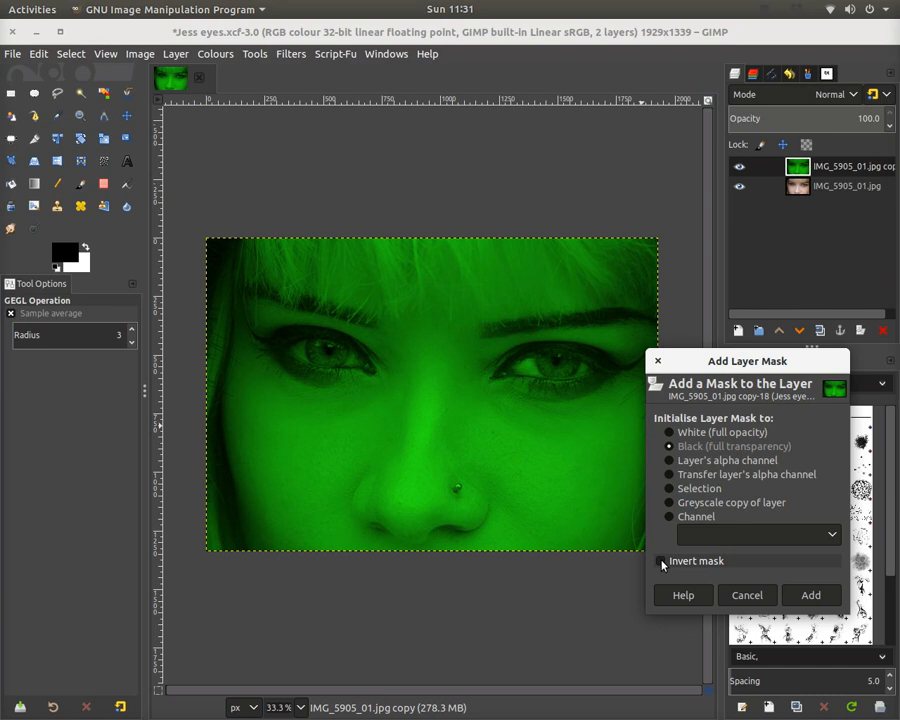
{"action": "left_click", "coordinate": [811, 595]}
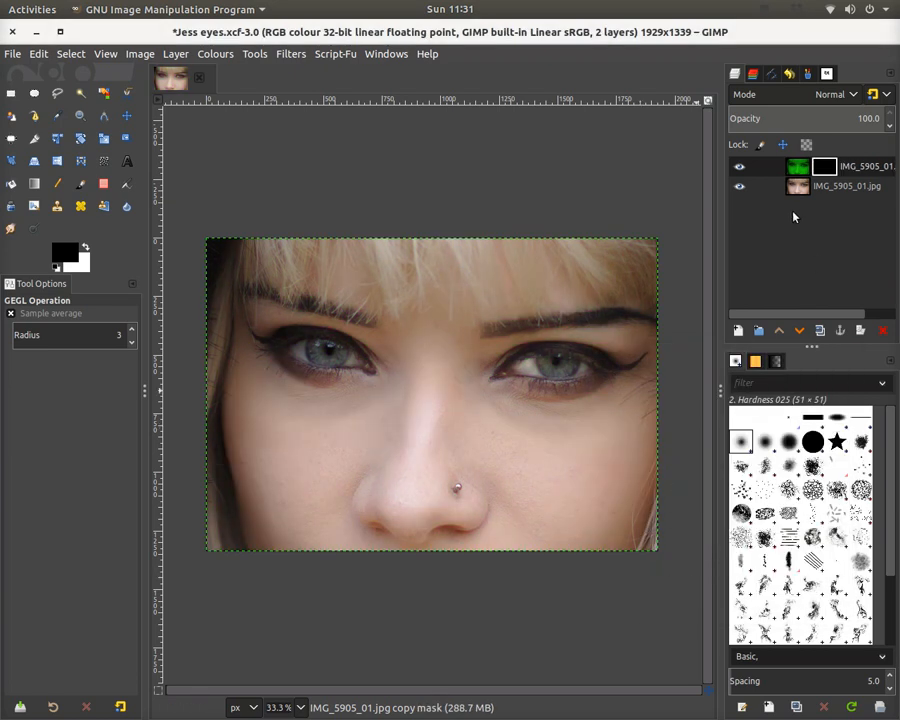
{"action": "left_click", "coordinate": [799, 167]}
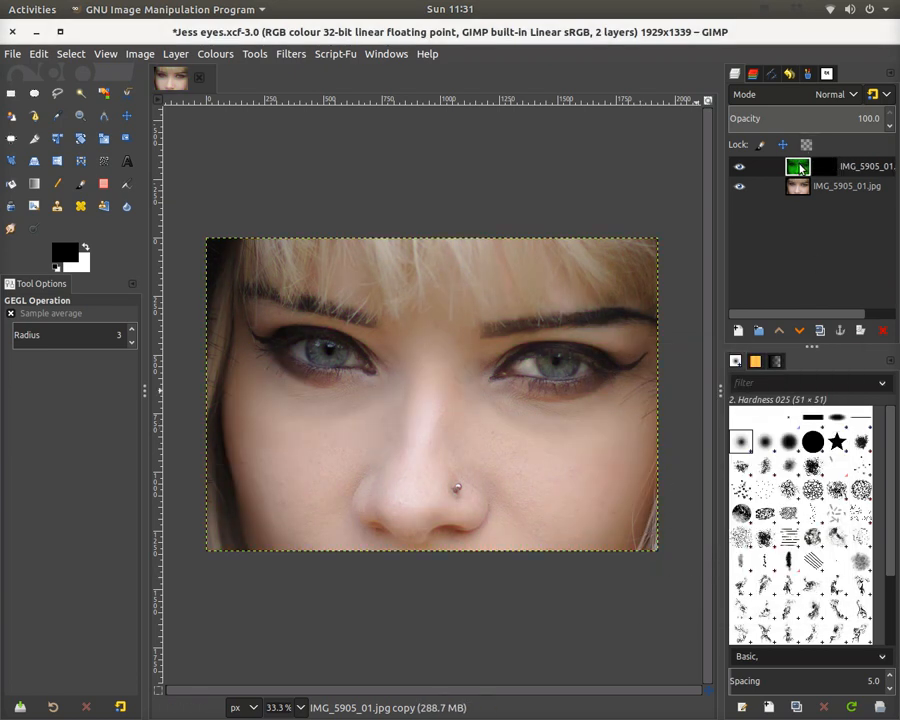
{"action": "left_click", "coordinate": [834, 172]}
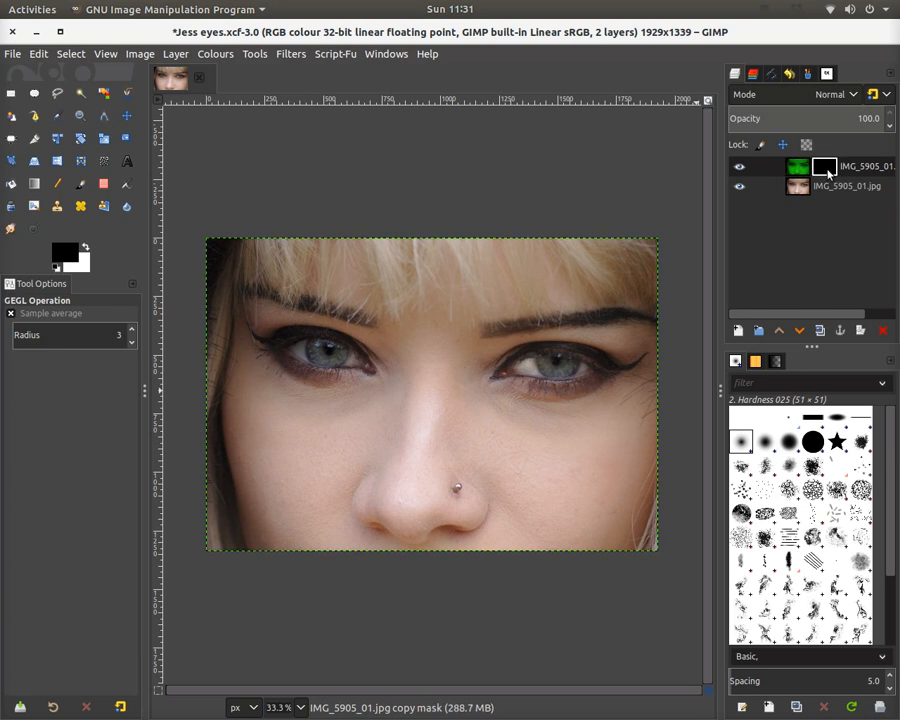
- Paint the iris of the photo's left-hand eye white on the layer mask, using the Paintbrush at size 40 with the Hardness 025 brush
{"action": "left_click", "coordinate": [79, 190]}
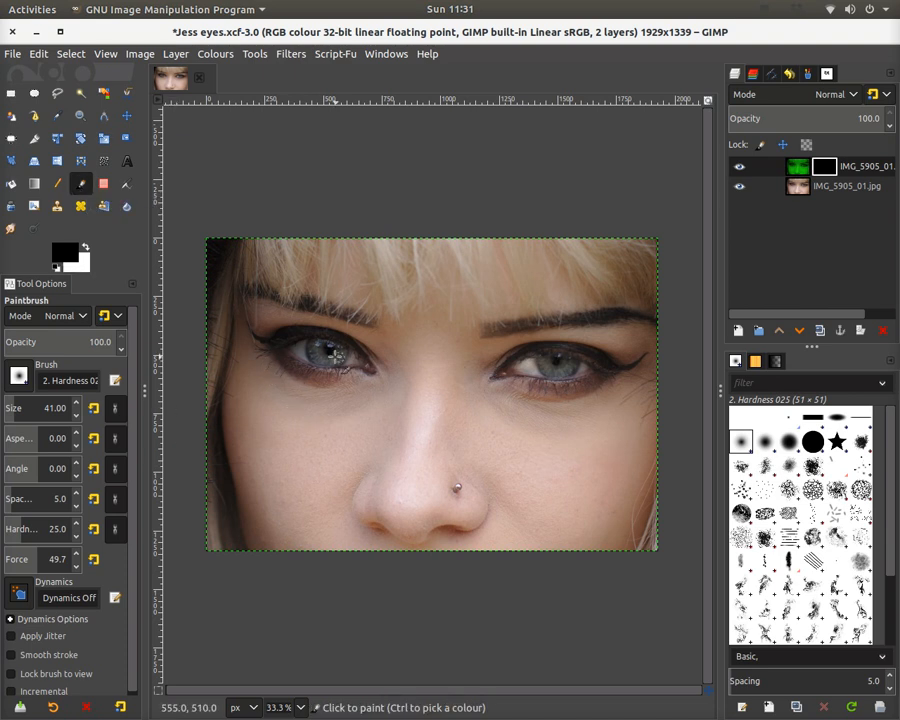
{"action": "scroll", "coordinate": [292, 357], "scroll_direction": "up", "scroll_amount": 3}
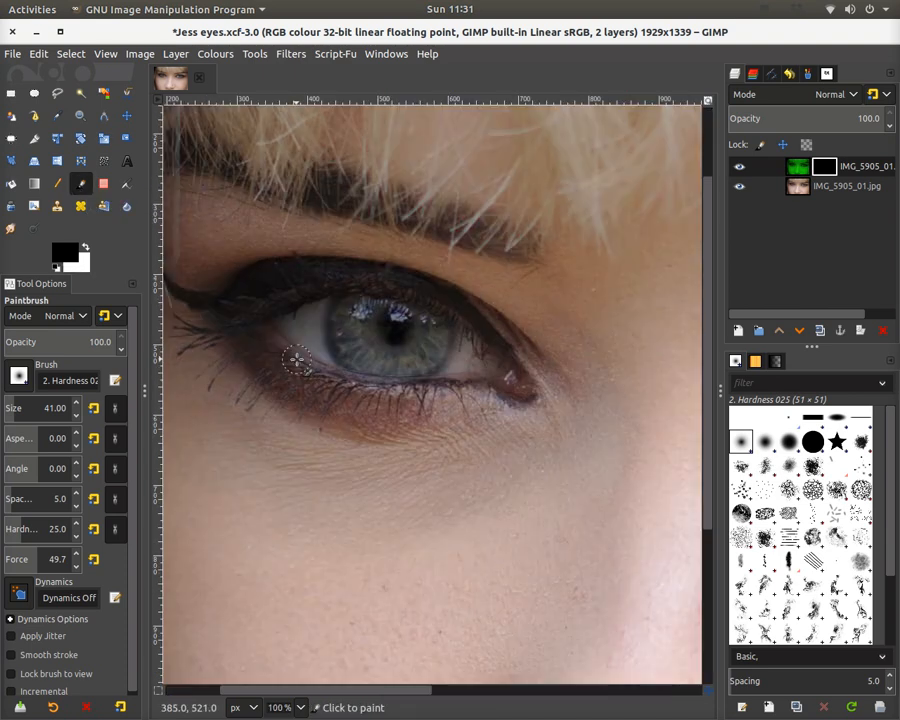
{"action": "scroll", "coordinate": [331, 356], "scroll_direction": "up", "scroll_amount": 3}
{"action": "scroll", "coordinate": [370, 356], "scroll_direction": "down", "scroll_amount": 1}
{"action": "scroll", "coordinate": [374, 355], "scroll_direction": "down", "scroll_amount": 2}
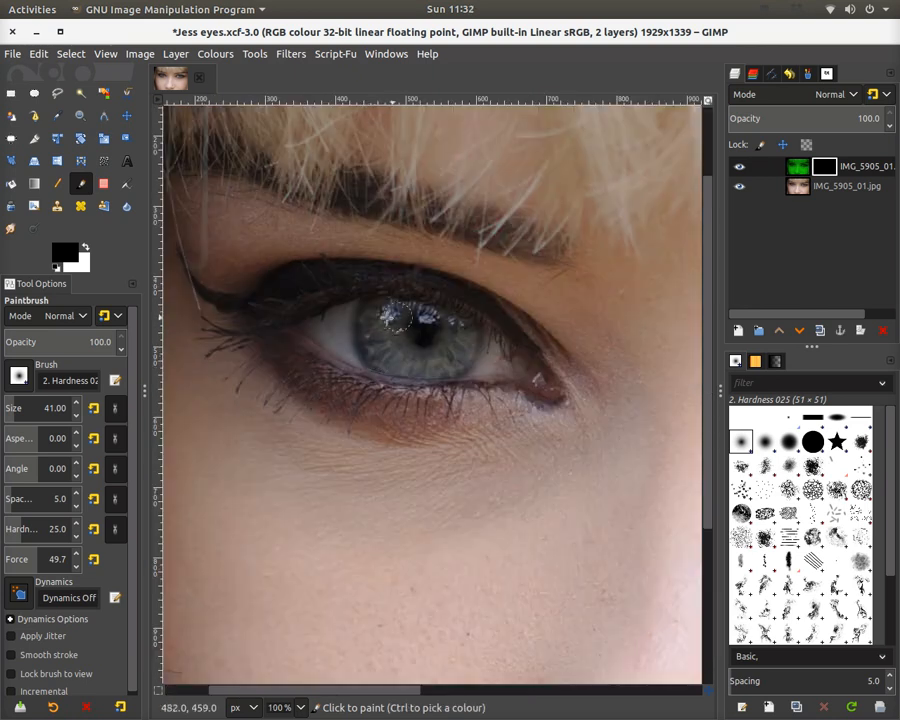
{"action": "left_click", "coordinate": [85, 249]}
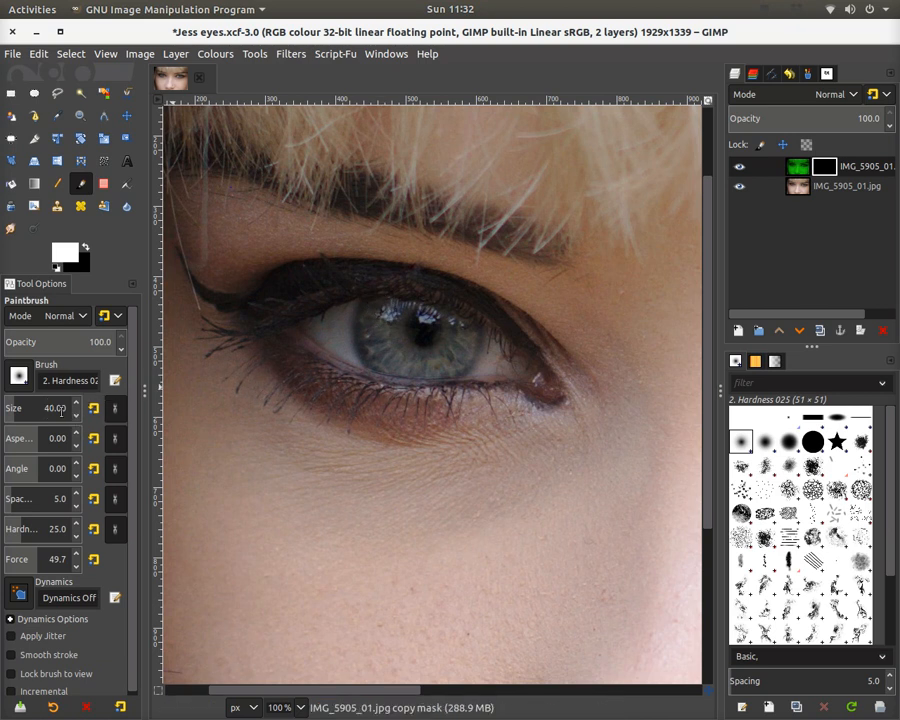
{"action": "left_click", "coordinate": [16, 376]}
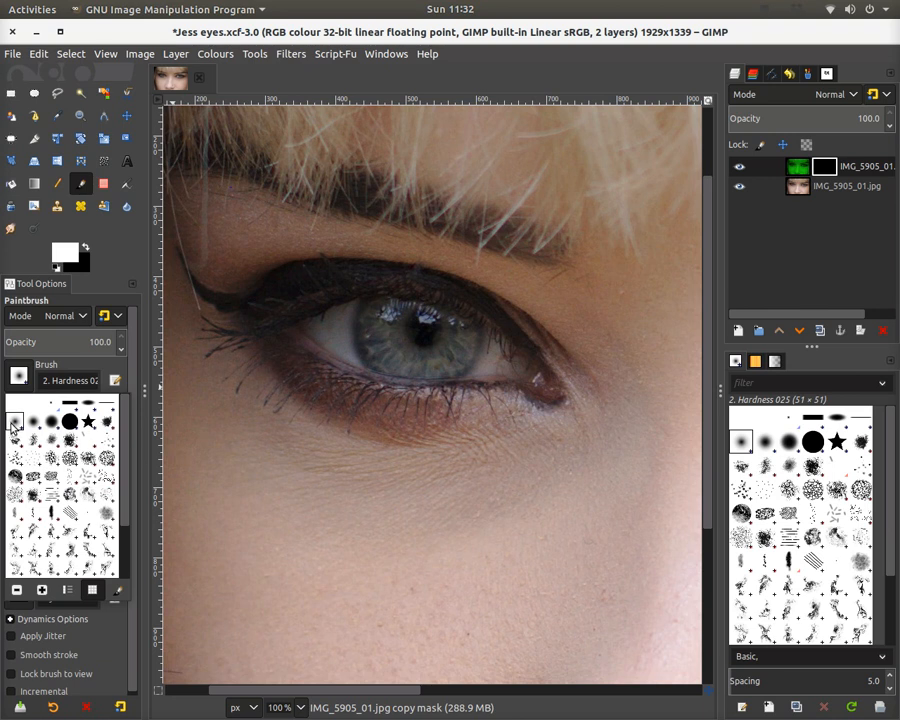
{"action": "scroll", "coordinate": [124, 540], "scroll_direction": "down", "scroll_amount": 5}
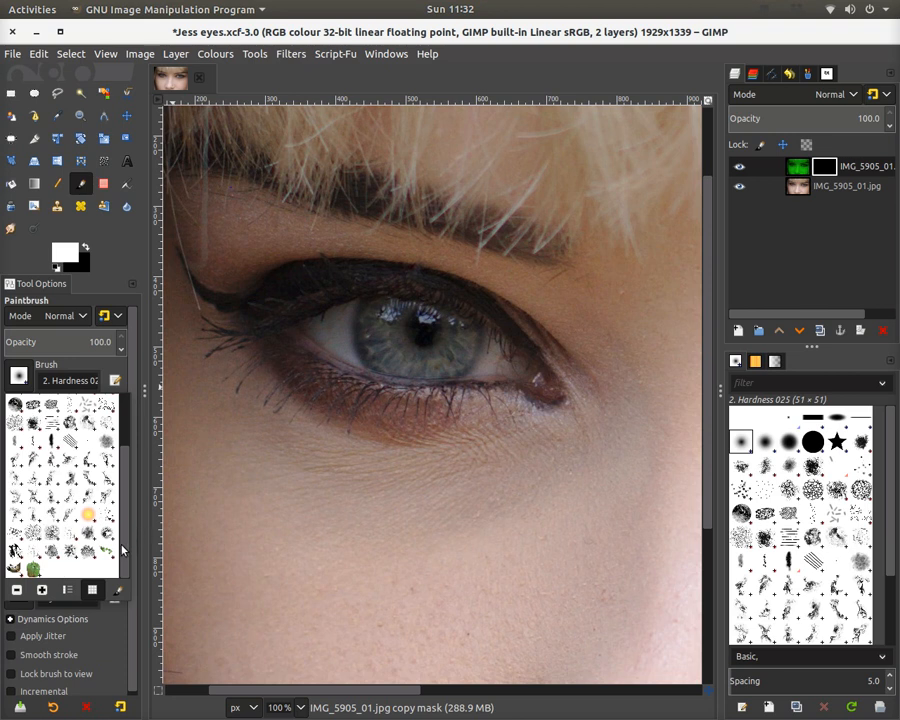
{"action": "scroll", "coordinate": [114, 458], "scroll_direction": "up", "scroll_amount": 5}
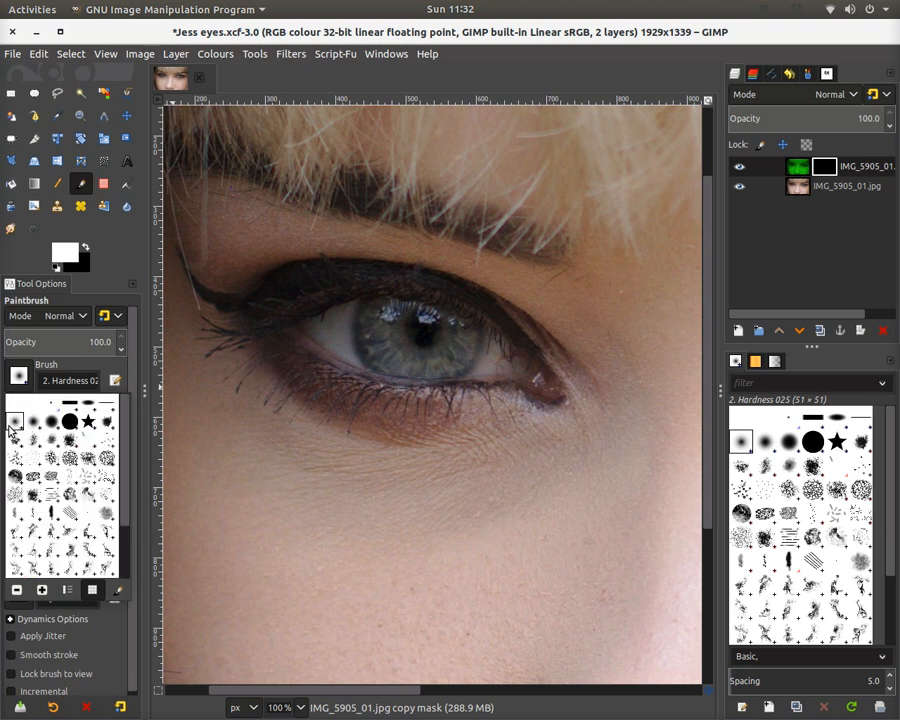
{"action": "left_click", "coordinate": [97, 390]}
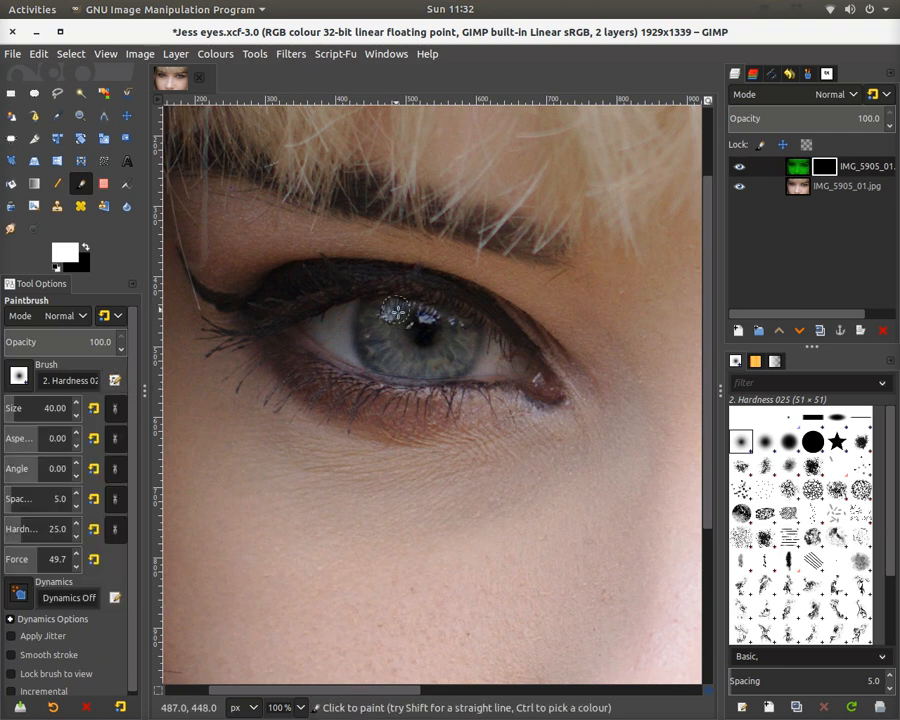
{"action": "mouse_move", "coordinate": [390, 308]}
{"action": "left_mouse_down"}
{"action": "mouse_move", "coordinate": [377, 312]}
{"action": "mouse_move", "coordinate": [370, 340]}
{"action": "mouse_move", "coordinate": [381, 361]}
{"action": "mouse_move", "coordinate": [438, 367]}
{"action": "mouse_move", "coordinate": [459, 351]}
{"action": "mouse_move", "coordinate": [467, 318]}
{"action": "mouse_move", "coordinate": [470, 345]}
{"action": "mouse_move", "coordinate": [458, 367]}
{"action": "mouse_move", "coordinate": [397, 346]}
{"action": "mouse_move", "coordinate": [387, 324]}
{"action": "mouse_move", "coordinate": [401, 306]}
{"action": "mouse_move", "coordinate": [389, 311]}
{"action": "mouse_move", "coordinate": [382, 351]}
{"action": "mouse_move", "coordinate": [428, 354]}
{"action": "mouse_move", "coordinate": [451, 331]}
{"action": "mouse_move", "coordinate": [440, 324]}
{"action": "mouse_move", "coordinate": [446, 310]}
{"action": "mouse_move", "coordinate": [412, 308]}
{"action": "mouse_move", "coordinate": [400, 340]}
{"action": "mouse_move", "coordinate": [373, 307]}
{"action": "mouse_move", "coordinate": [389, 304]}
{"action": "mouse_move", "coordinate": [377, 303]}
{"action": "mouse_move", "coordinate": [364, 313]}
{"action": "mouse_move", "coordinate": [368, 350]}
{"action": "left_mouse_up"}
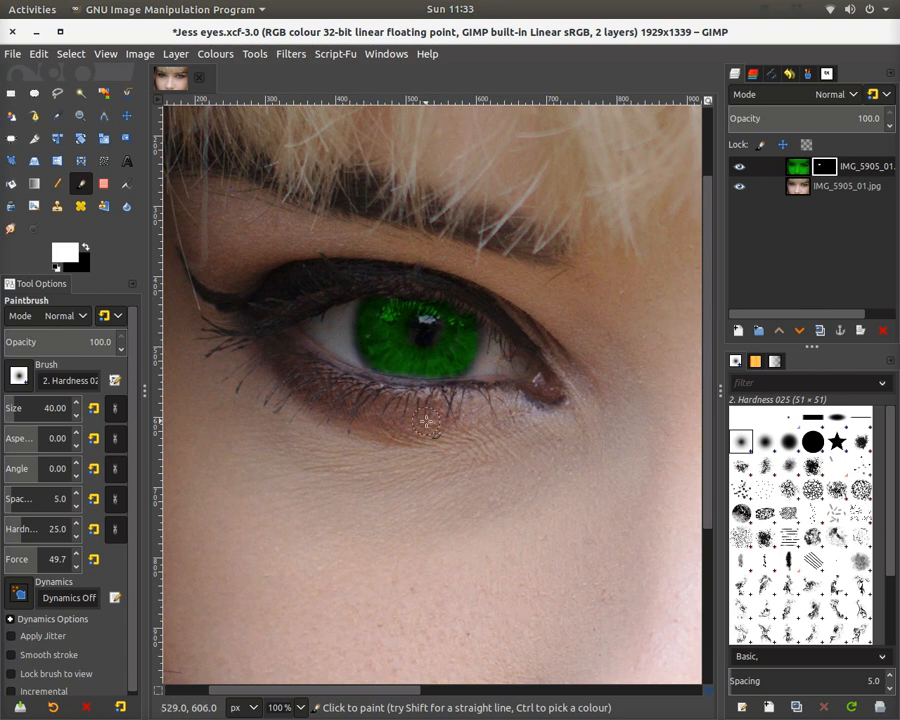
- Paint a test stroke on the skin below the photo's left-hand eye and undo it
{"action": "left_click_drag", "start_coordinate": [426, 429], "coordinate": [421, 465]}
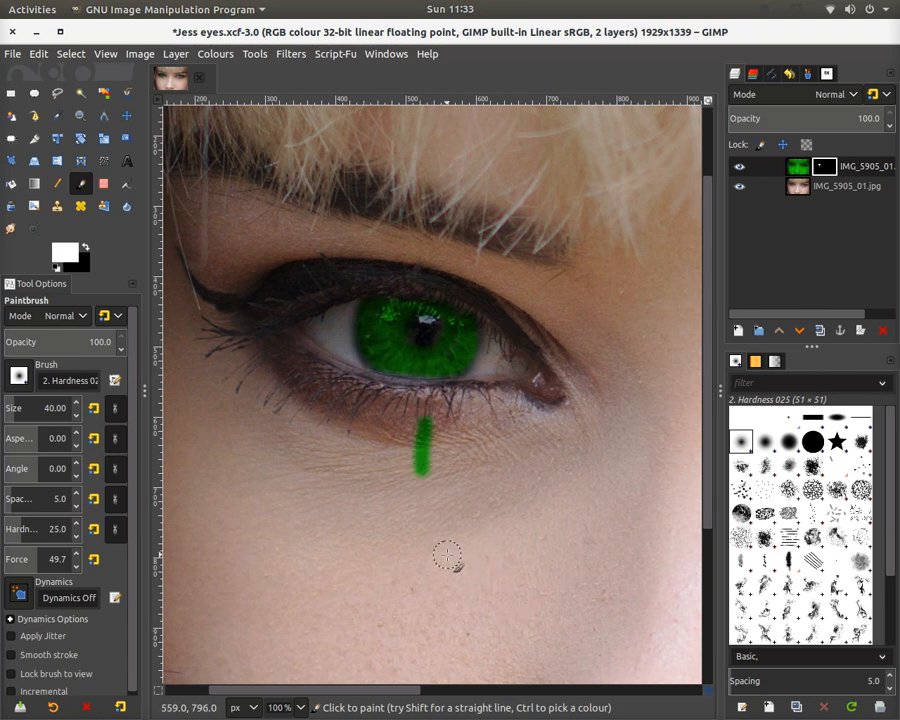
{"action": "key", "text": "ctrl+z"}
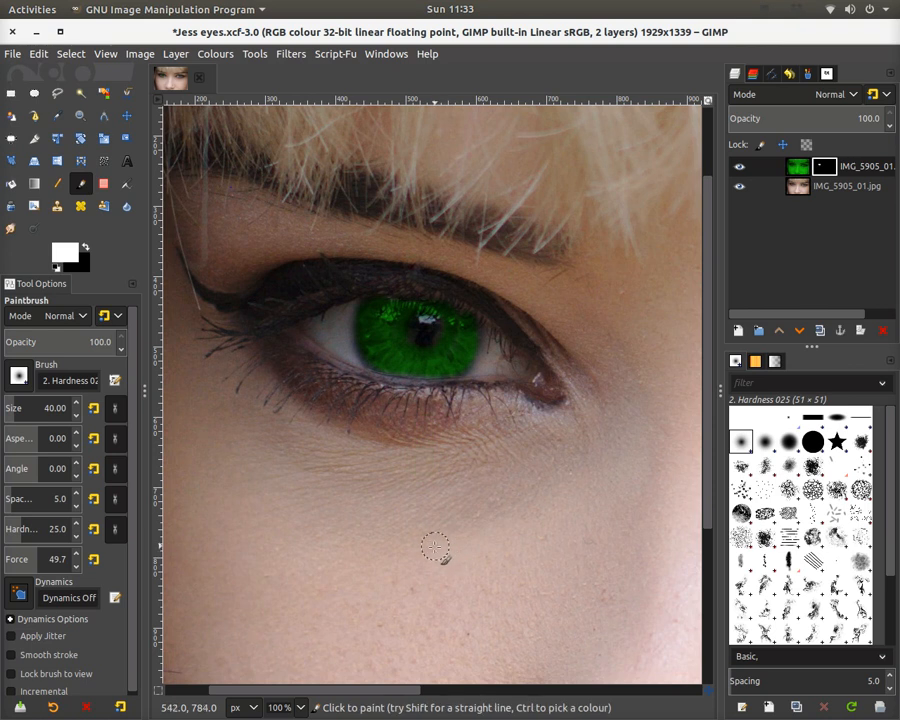
- Paint the iris of the photo's right-hand eye white on the layer mask, using brush size 40 and size 18 for the remaining gap
{"action": "left_click_drag", "start_coordinate": [385, 694], "coordinate": [644, 694]}
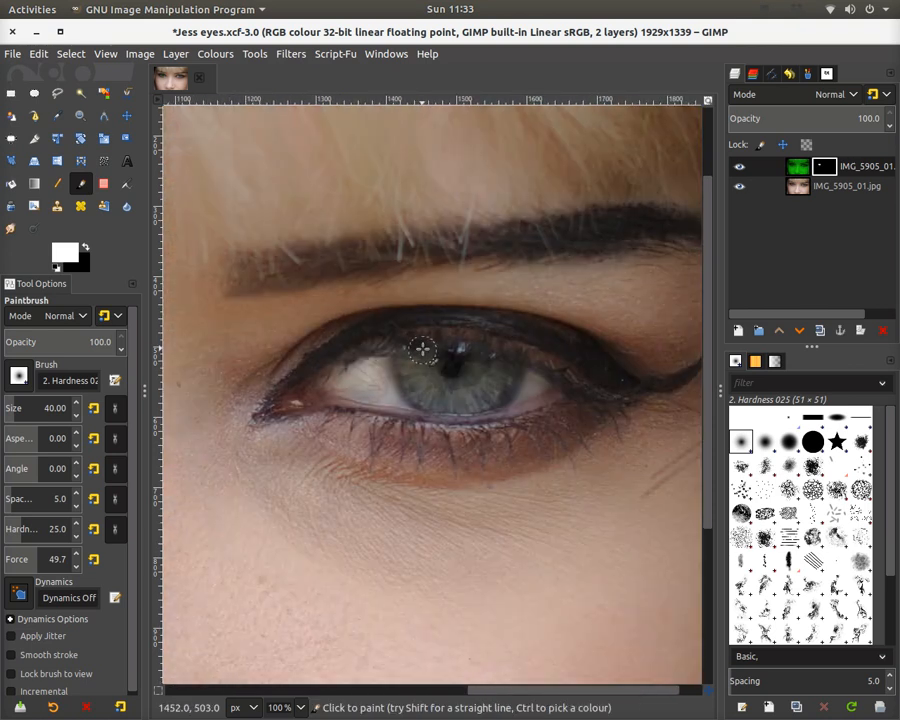
{"action": "mouse_move", "coordinate": [426, 349]}
{"action": "left_mouse_down"}
{"action": "mouse_move", "coordinate": [406, 352]}
{"action": "mouse_move", "coordinate": [408, 397]}
{"action": "mouse_move", "coordinate": [474, 402]}
{"action": "mouse_move", "coordinate": [502, 382]}
{"action": "mouse_move", "coordinate": [508, 358]}
{"action": "mouse_move", "coordinate": [478, 356]}
{"action": "mouse_move", "coordinate": [514, 374]}
{"action": "mouse_move", "coordinate": [502, 398]}
{"action": "mouse_move", "coordinate": [475, 403]}
{"action": "mouse_move", "coordinate": [474, 376]}
{"action": "mouse_move", "coordinate": [486, 370]}
{"action": "mouse_move", "coordinate": [447, 389]}
{"action": "mouse_move", "coordinate": [422, 358]}
{"action": "mouse_move", "coordinate": [418, 374]}
{"action": "mouse_move", "coordinate": [432, 382]}
{"action": "mouse_move", "coordinate": [487, 385]}
{"action": "mouse_move", "coordinate": [489, 362]}
{"action": "mouse_move", "coordinate": [458, 362]}
{"action": "mouse_move", "coordinate": [453, 369]}
{"action": "mouse_move", "coordinate": [476, 361]}
{"action": "mouse_move", "coordinate": [448, 380]}
{"action": "mouse_move", "coordinate": [430, 382]}
{"action": "mouse_move", "coordinate": [426, 360]}
{"action": "mouse_move", "coordinate": [419, 370]}
{"action": "left_mouse_up"}
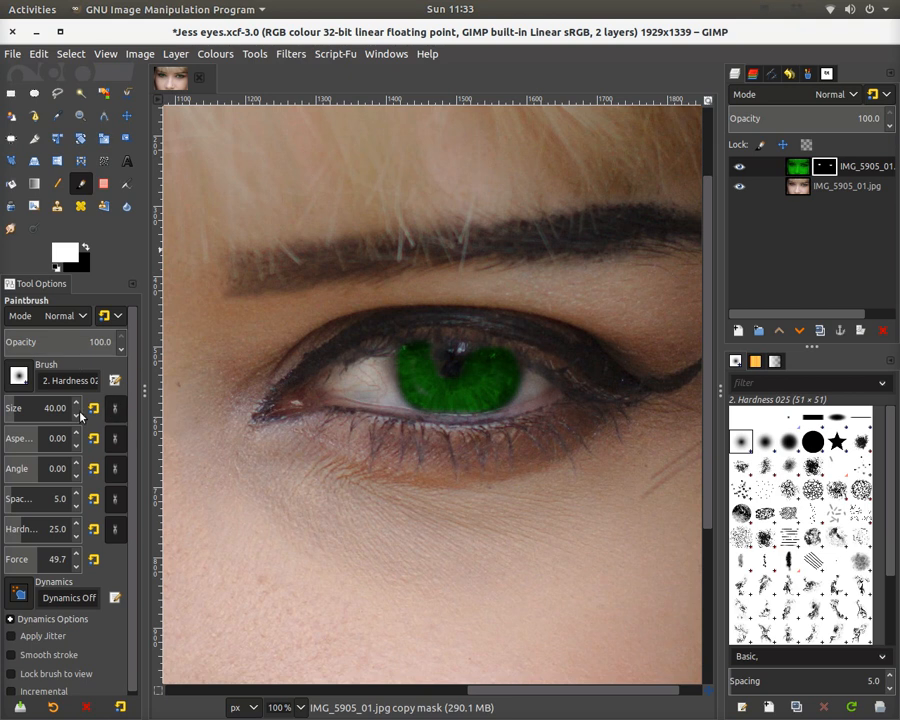
{"action": "scroll", "coordinate": [75, 415], "scroll_direction": "down", "scroll_amount": 6}
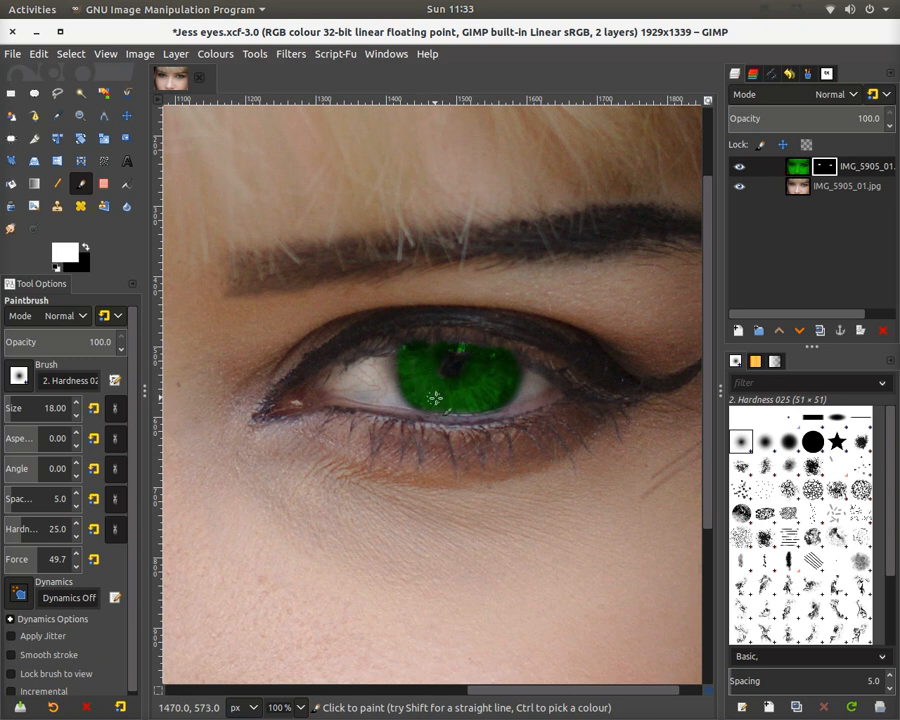
- Reduce the opacity of the masked green layer to 69
{"action": "scroll", "coordinate": [335, 293], "scroll_direction": "down", "scroll_amount": 5}
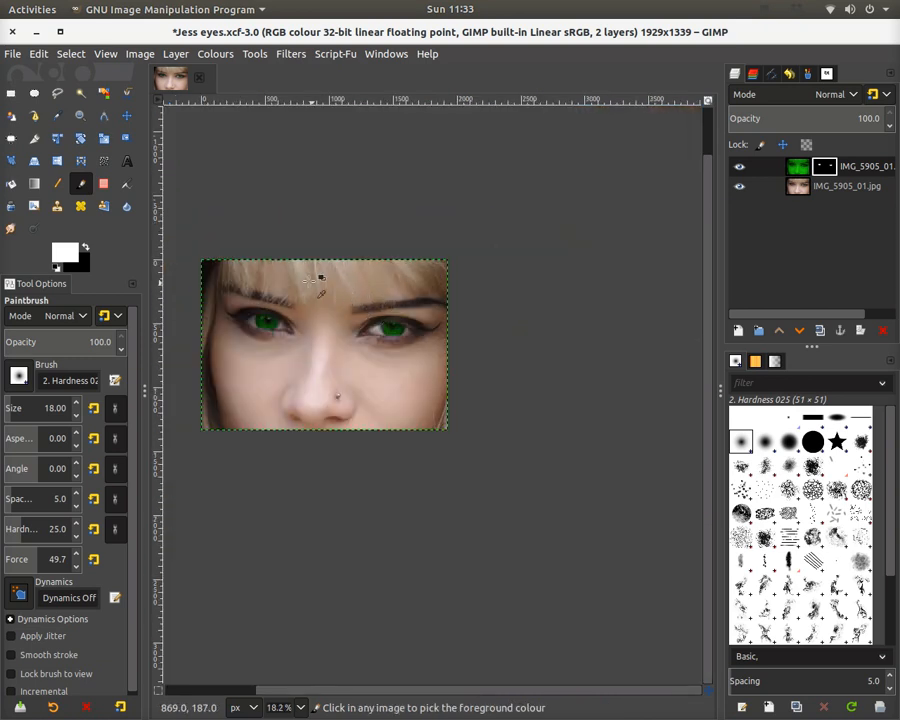
{"action": "scroll", "coordinate": [212, 308], "scroll_direction": "up", "scroll_amount": 2}
{"action": "scroll", "coordinate": [212, 308], "scroll_direction": "down", "scroll_amount": 2}
{"action": "scroll", "coordinate": [209, 314], "scroll_direction": "down", "scroll_amount": 1}
{"action": "scroll", "coordinate": [209, 314], "scroll_direction": "up", "scroll_amount": 2}
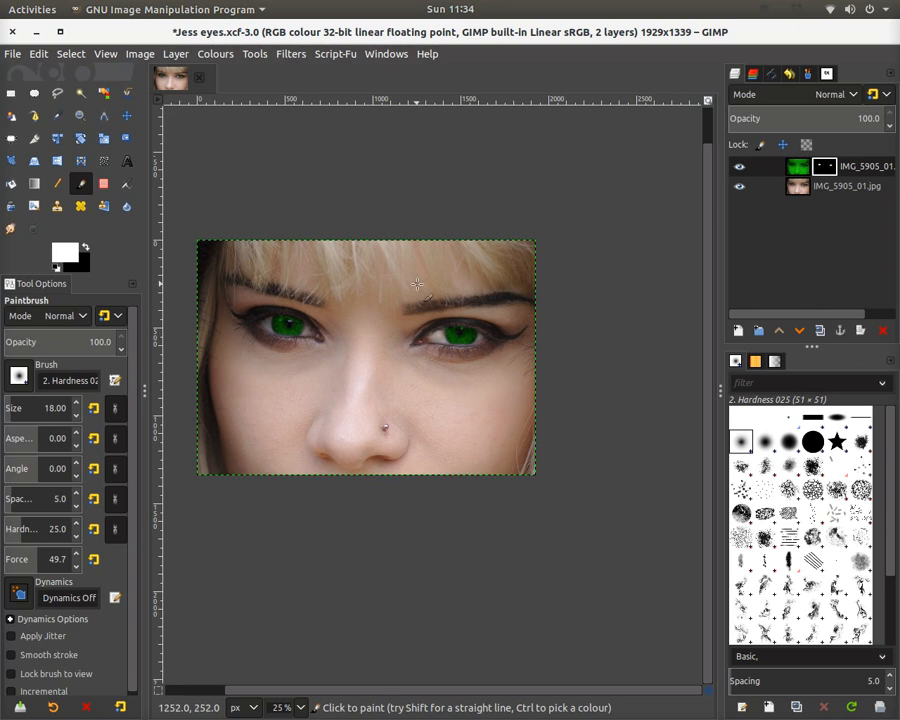
{"action": "scroll", "coordinate": [424, 281], "scroll_direction": "up", "scroll_amount": 1}
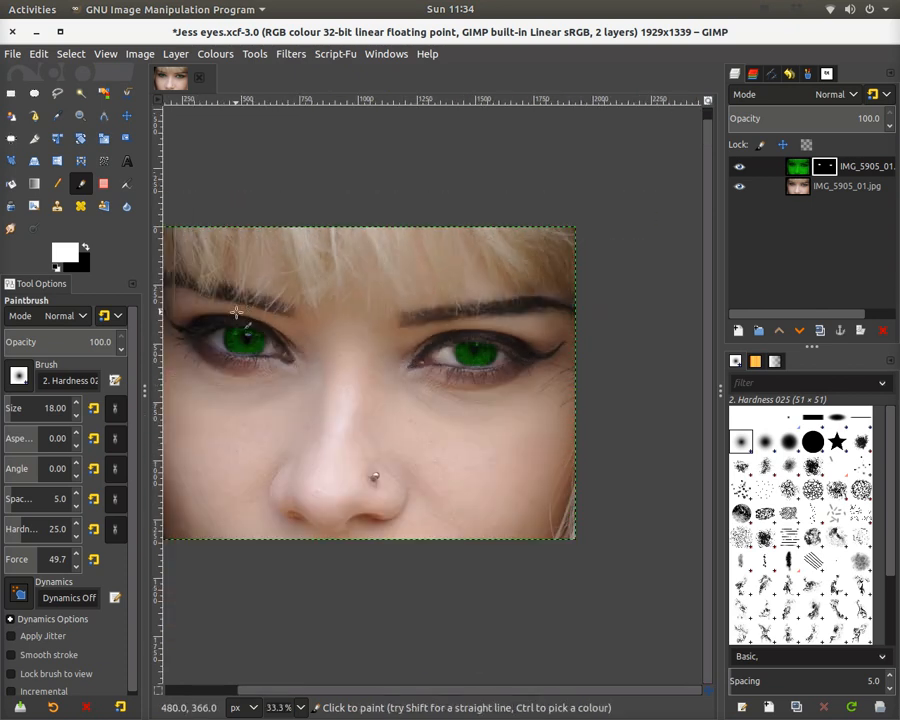
{"action": "left_click_drag", "start_coordinate": [891, 125], "coordinate": [891, 125]}
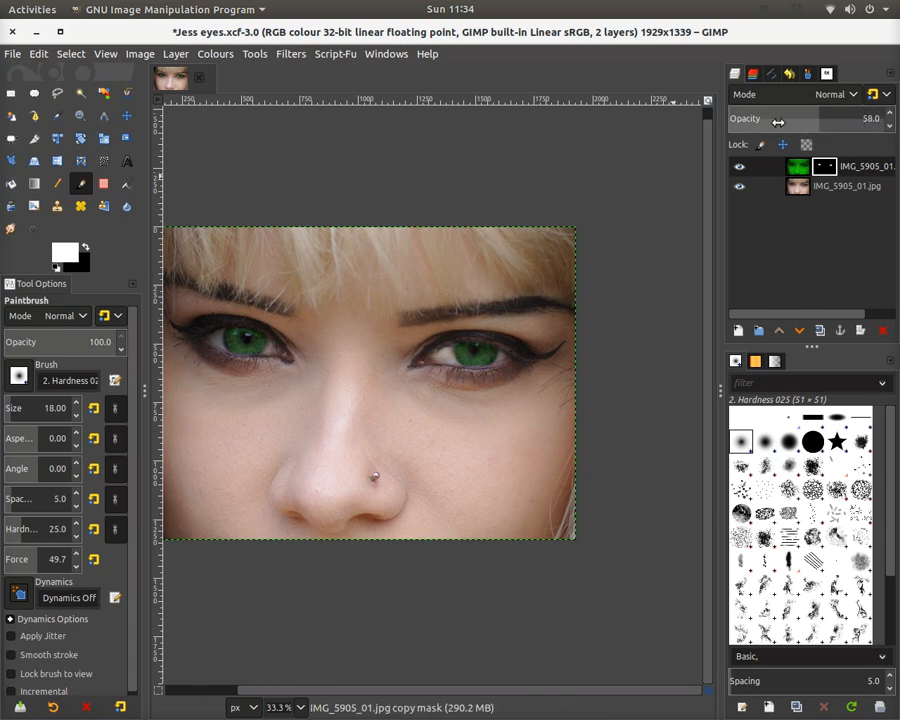
{"action": "key", "text": "Delete"}
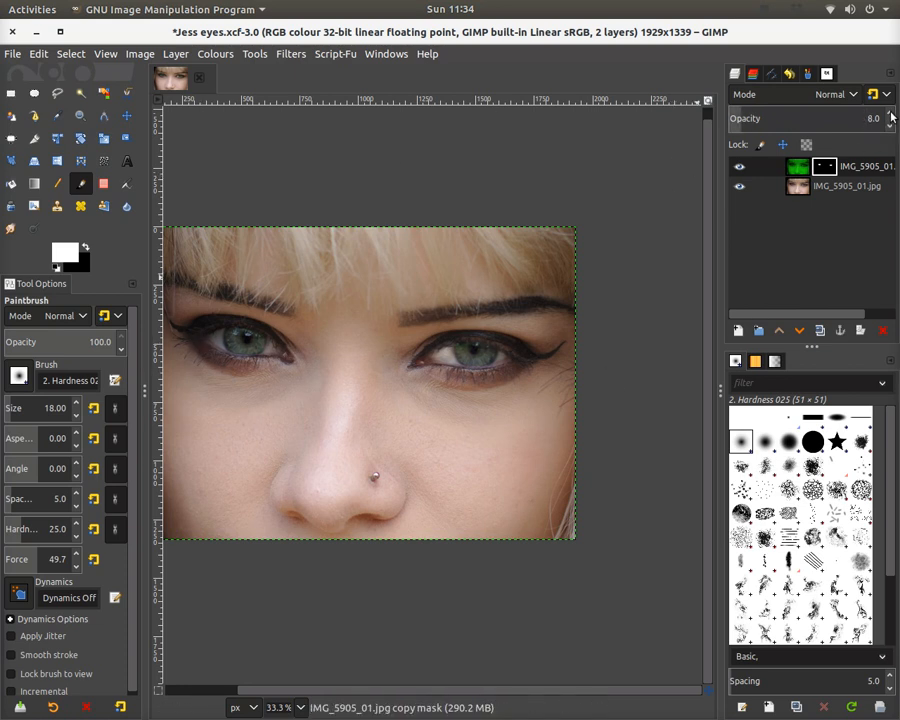
{"action": "left_click", "coordinate": [891, 113]}
{"action": "left_click", "coordinate": [891, 113]}
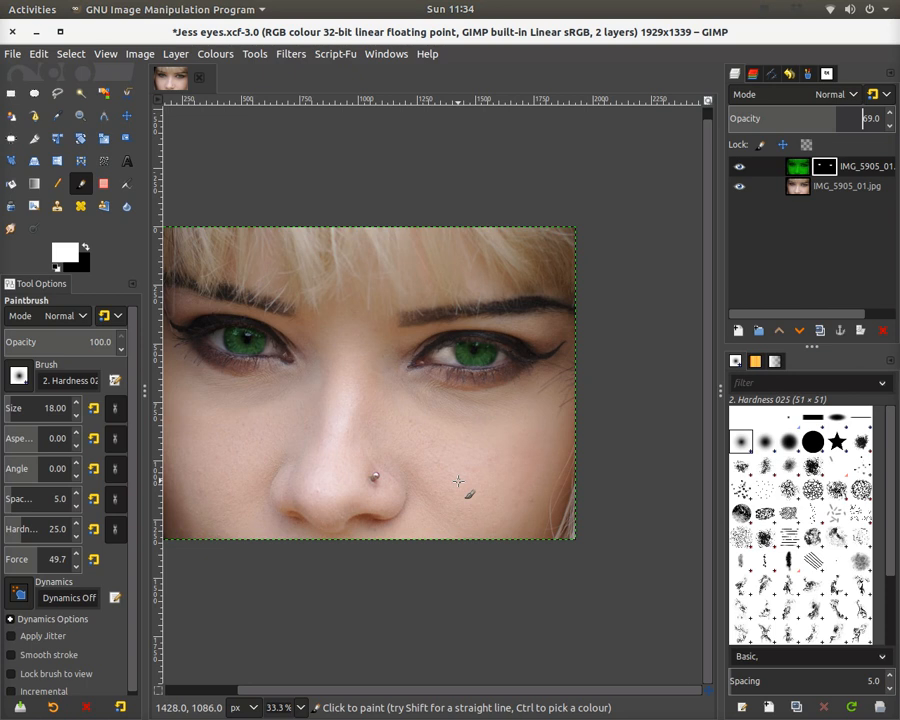
- Duplicate the original IMG_5905_01.jpg layer and hide the green layer above the new copy
{"action": "right_click", "coordinate": [860, 192]}
{"action": "left_click", "coordinate": [898, 284]}
{"action": "right_click", "coordinate": [841, 187]}
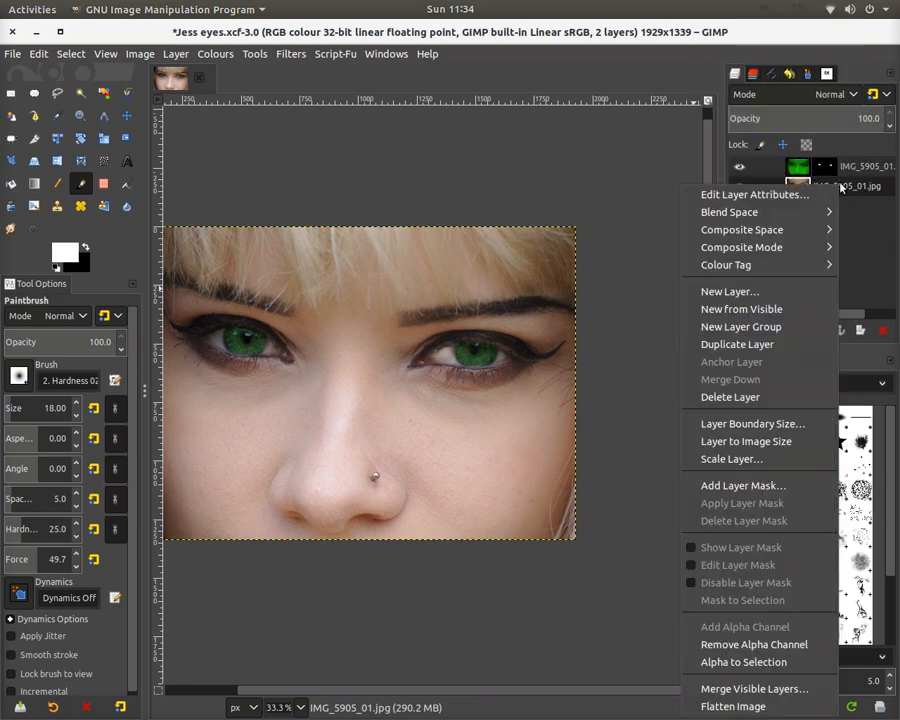
{"action": "left_click", "coordinate": [746, 345]}
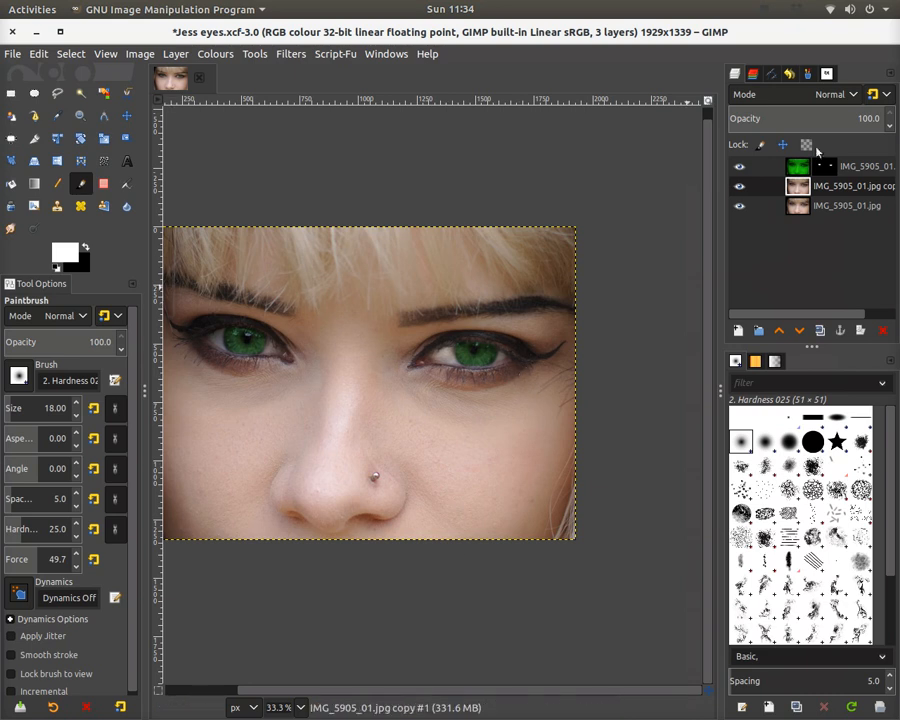
{"action": "left_click", "coordinate": [740, 167]}
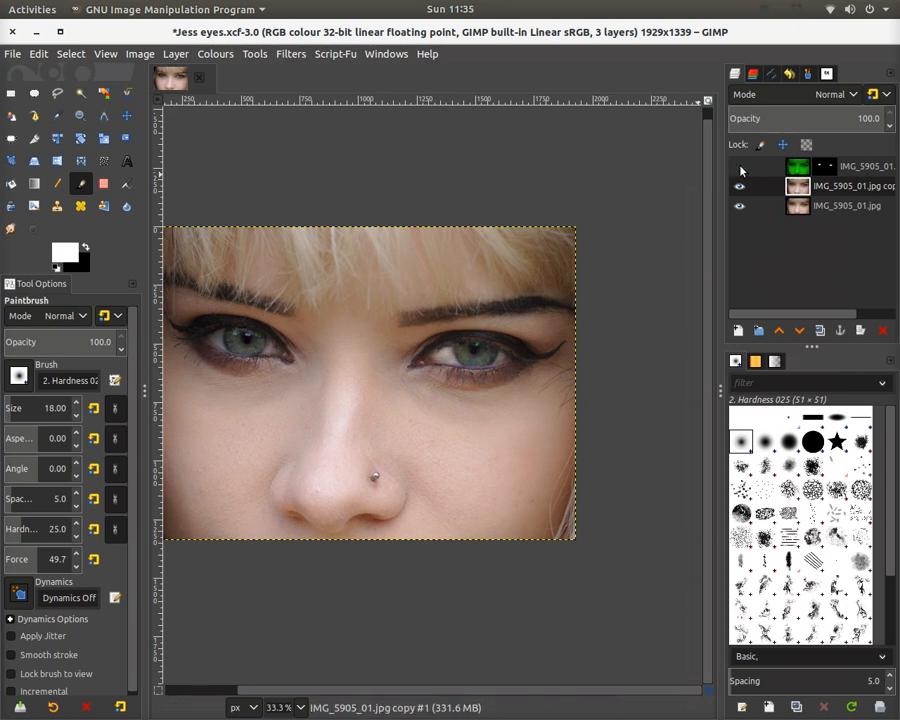
{"action": "left_click", "coordinate": [740, 167]}
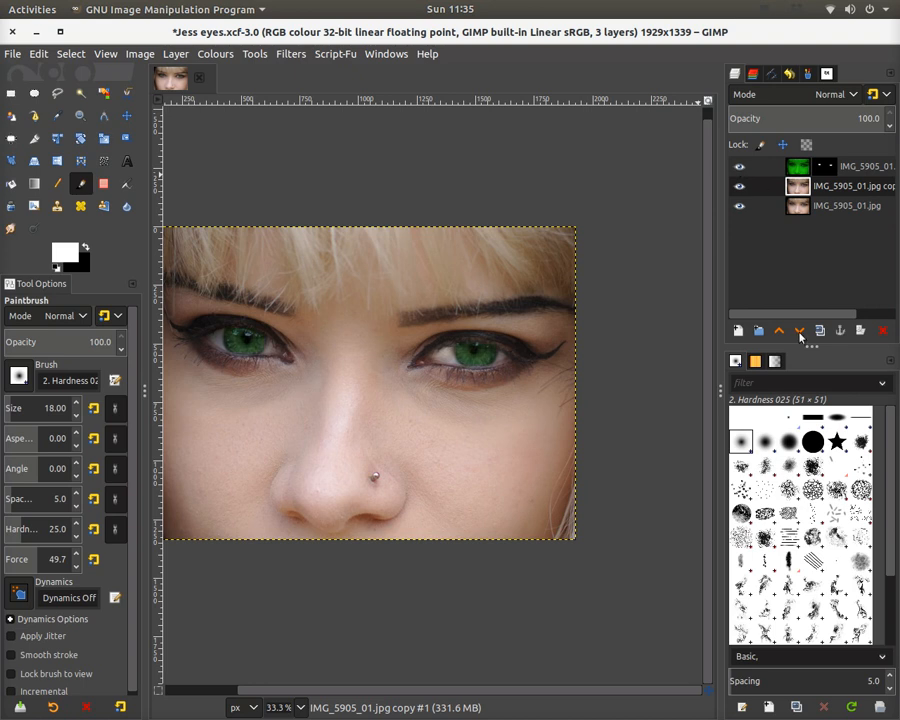
{"action": "left_click", "coordinate": [739, 168]}
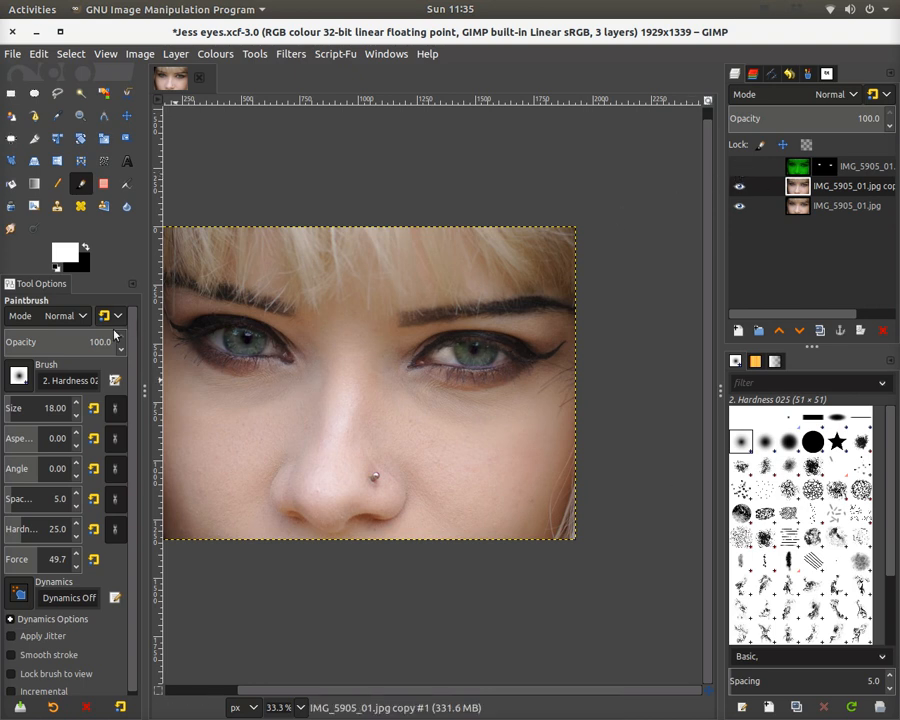
- Darken the pupil of the photo's left-hand eye on the new copy with Dodge/Burn, set to Burn, Shadows and exposure 31
{"action": "scroll", "coordinate": [283, 354], "scroll_direction": "up", "scroll_amount": 3}
{"action": "left_click_drag", "start_coordinate": [476, 688], "coordinate": [396, 703]}
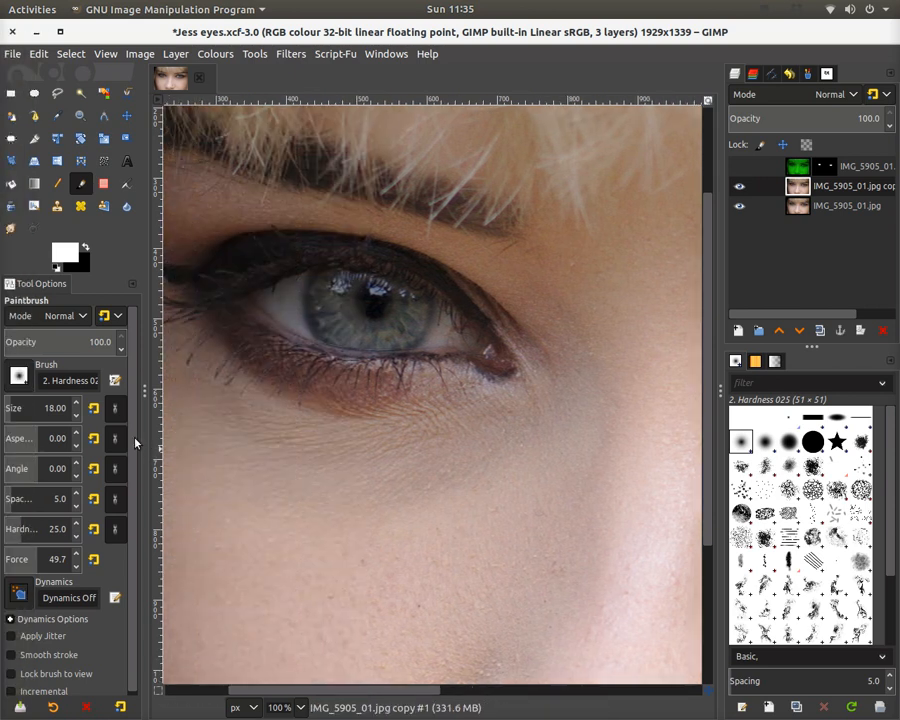
{"action": "left_click", "coordinate": [35, 229]}
{"action": "scroll", "coordinate": [113, 635], "scroll_direction": "down", "scroll_amount": 5}
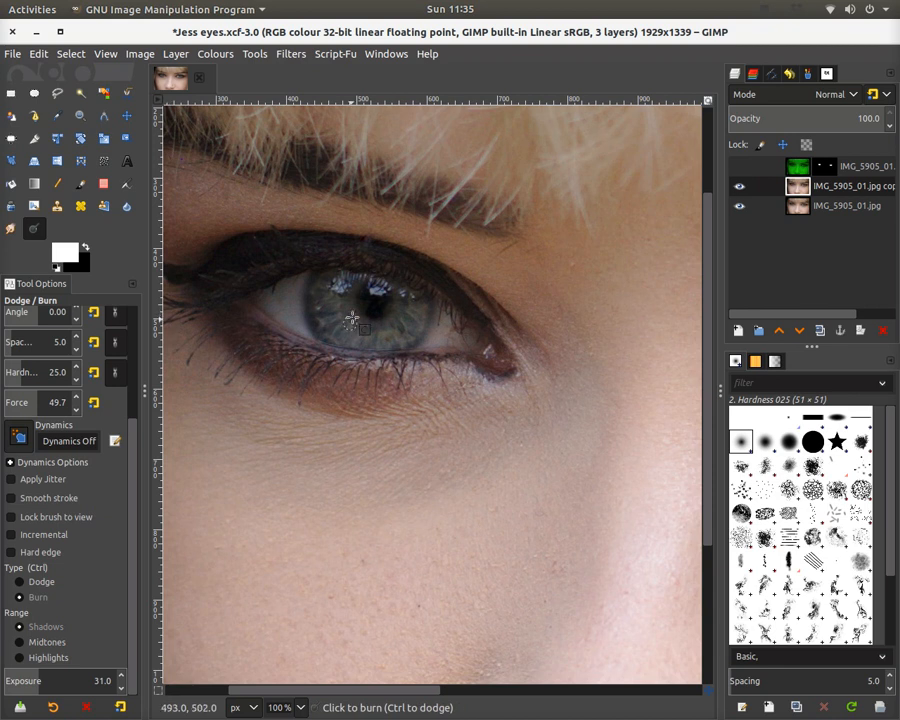
{"action": "mouse_move", "coordinate": [377, 301]}
{"action": "left_mouse_down"}
{"action": "mouse_move", "coordinate": [359, 292]}
{"action": "mouse_move", "coordinate": [380, 289]}
{"action": "mouse_move", "coordinate": [386, 300]}
{"action": "mouse_move", "coordinate": [361, 301]}
{"action": "mouse_move", "coordinate": [382, 297]}
{"action": "mouse_move", "coordinate": [371, 293]}
{"action": "mouse_move", "coordinate": [377, 307]}
{"action": "left_mouse_up"}
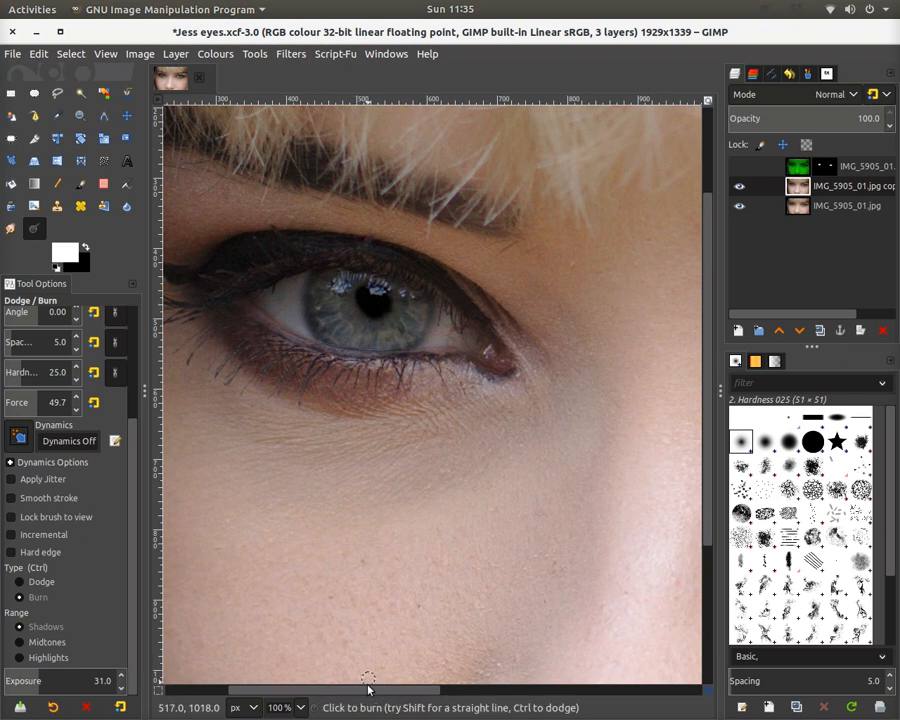
- Burn the pupil of the photo's right-hand eye on the copy, undoing the first stroke and repainting it
{"action": "left_click_drag", "start_coordinate": [369, 690], "coordinate": [601, 690]}
{"action": "mouse_move", "coordinate": [447, 345]}
{"action": "left_mouse_down"}
{"action": "mouse_move", "coordinate": [458, 331]}
{"action": "mouse_move", "coordinate": [469, 345]}
{"action": "mouse_move", "coordinate": [479, 328]}
{"action": "mouse_move", "coordinate": [457, 331]}
{"action": "mouse_move", "coordinate": [467, 340]}
{"action": "left_mouse_up"}
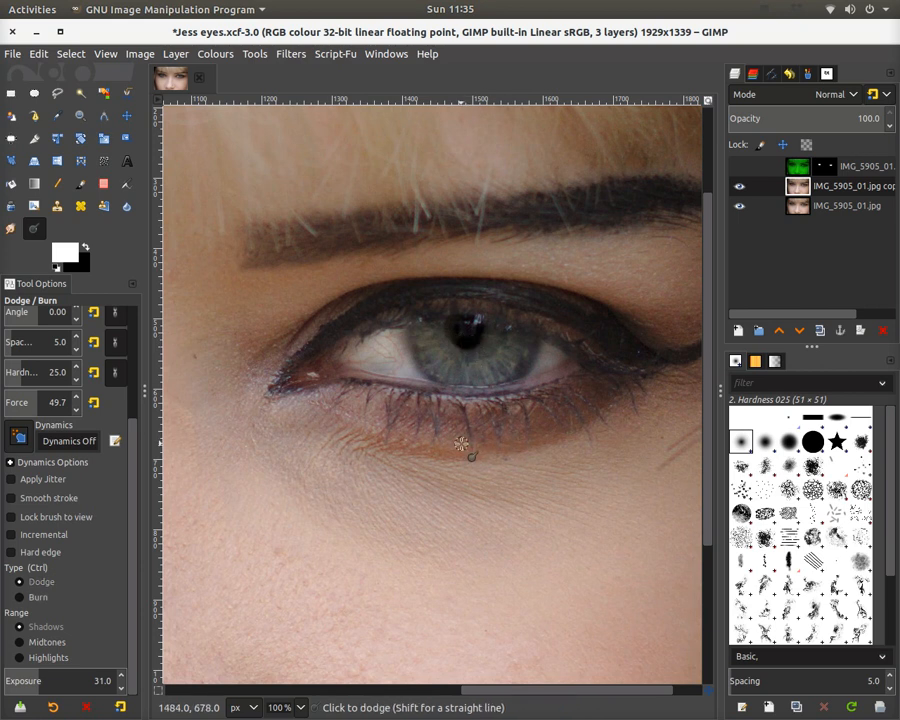
{"action": "key", "text": "ctrl+z"}
{"action": "mouse_move", "coordinate": [466, 330]}
{"action": "left_mouse_down"}
{"action": "mouse_move", "coordinate": [474, 340]}
{"action": "mouse_move", "coordinate": [458, 336]}
{"action": "mouse_move", "coordinate": [474, 321]}
{"action": "mouse_move", "coordinate": [476, 338]}
{"action": "left_mouse_up"}
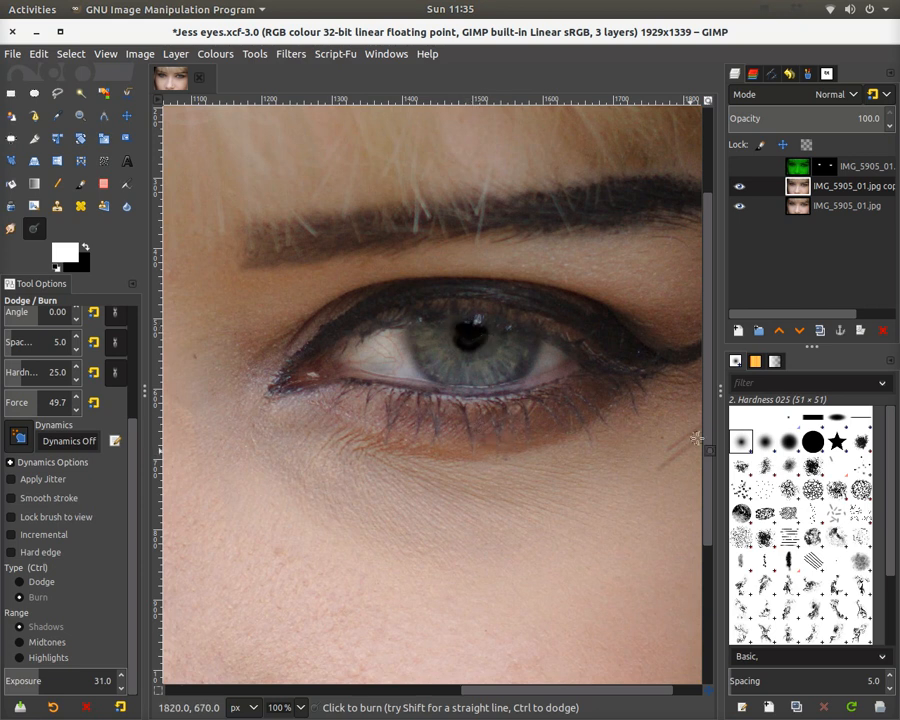
- Show the green layer again and touch up the burned pupil of the photo's right-hand eye on the copy
{"action": "left_click", "coordinate": [738, 166]}
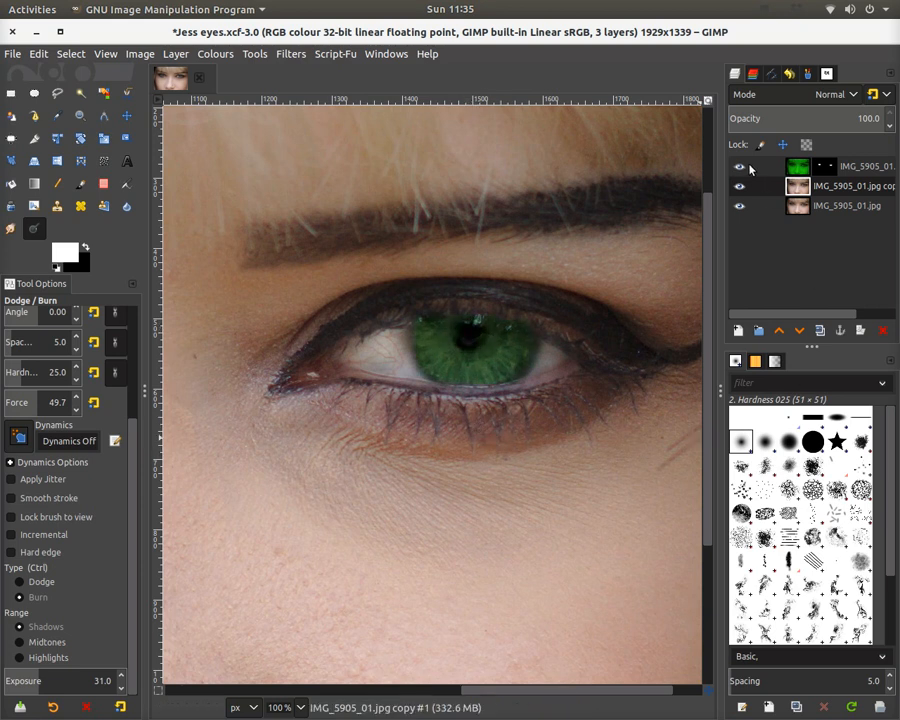
{"action": "scroll", "coordinate": [252, 357], "scroll_direction": "down", "scroll_amount": 1}
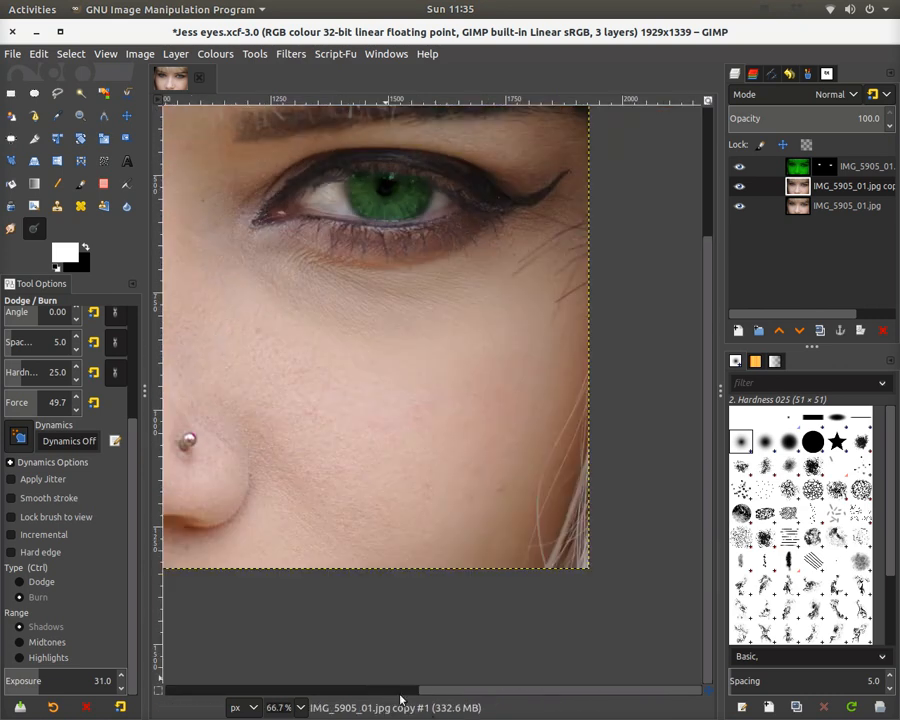
{"action": "left_click_drag", "start_coordinate": [450, 697], "coordinate": [308, 670]}
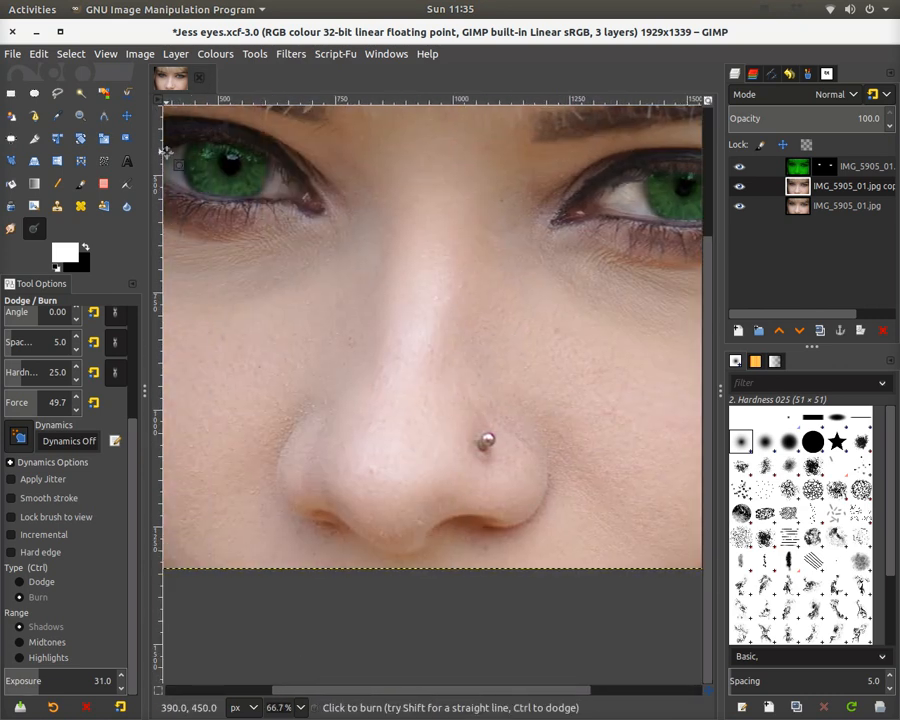
{"action": "scroll", "coordinate": [181, 156], "scroll_direction": "up", "scroll_amount": 3}
{"action": "scroll", "coordinate": [227, 170], "scroll_direction": "down", "scroll_amount": 4}
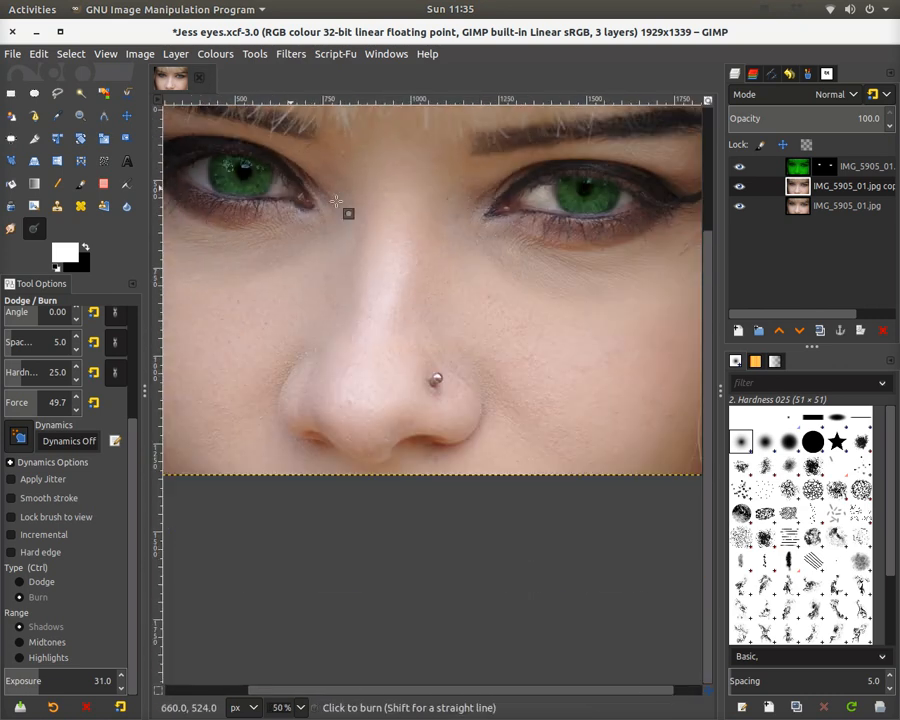
{"action": "scroll", "coordinate": [620, 195], "scroll_direction": "up", "scroll_amount": 2}
{"action": "scroll", "coordinate": [572, 372], "scroll_direction": "up", "scroll_amount": 1}
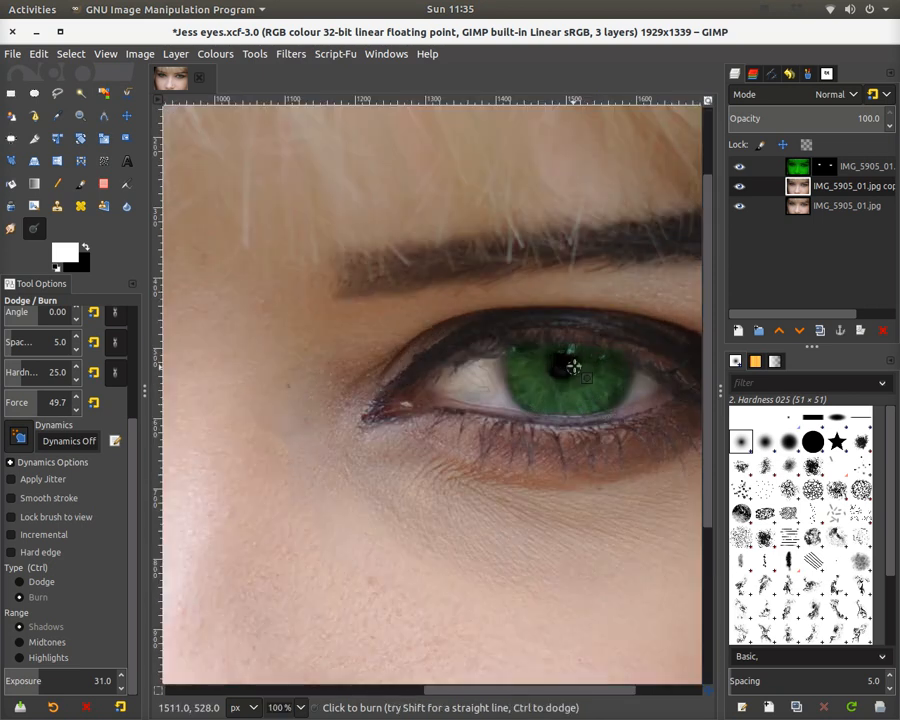
{"action": "mouse_move", "coordinate": [551, 356]}
{"action": "left_mouse_down"}
{"action": "mouse_move", "coordinate": [548, 372]}
{"action": "mouse_move", "coordinate": [576, 371]}
{"action": "mouse_move", "coordinate": [576, 352]}
{"action": "mouse_move", "coordinate": [553, 358]}
{"action": "left_mouse_up"}
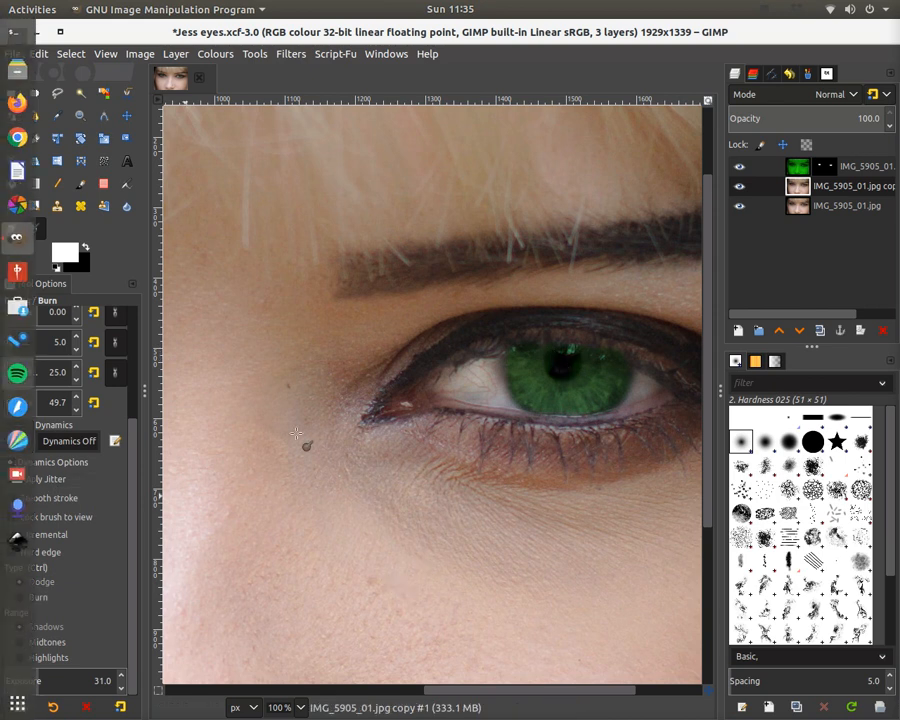
- Select the masked green layer and set its opacity to 68
{"action": "scroll", "coordinate": [288, 383], "scroll_direction": "down", "scroll_amount": 4}
{"action": "left_click_drag", "start_coordinate": [490, 692], "coordinate": [376, 697]}
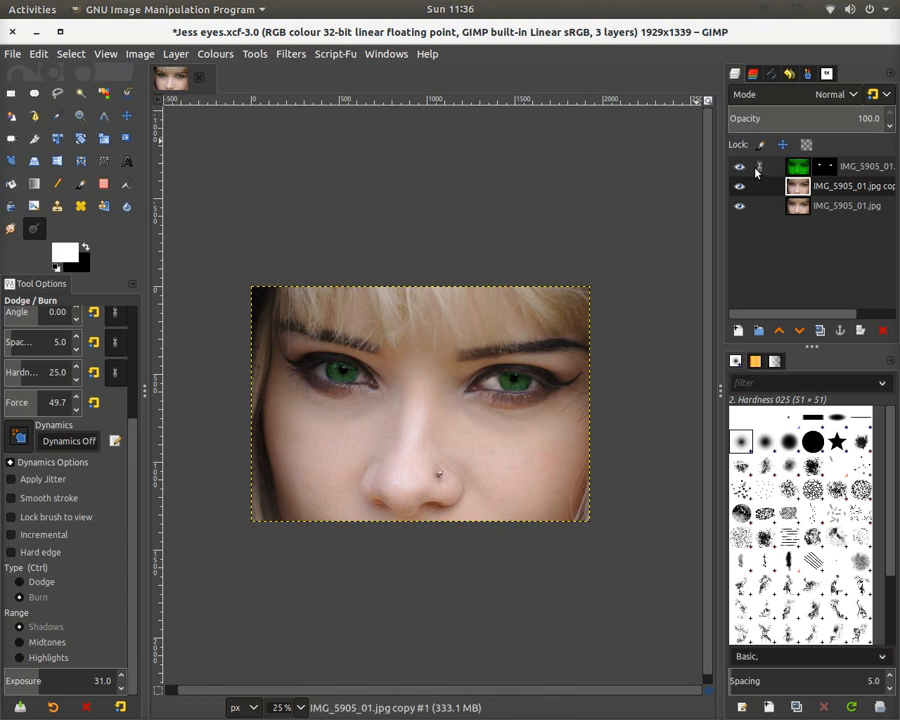
{"action": "left_click", "coordinate": [884, 173]}
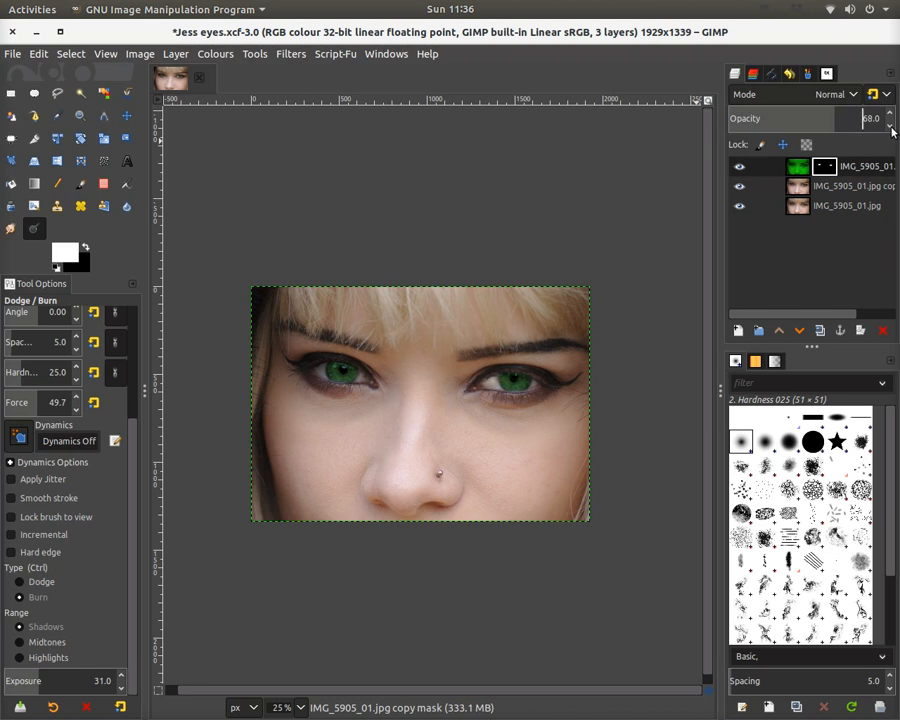
- Hide the green layer and the burned copy, and show them again one by one to compare with the original
{"action": "left_click", "coordinate": [741, 168]}
{"action": "left_click", "coordinate": [740, 185]}
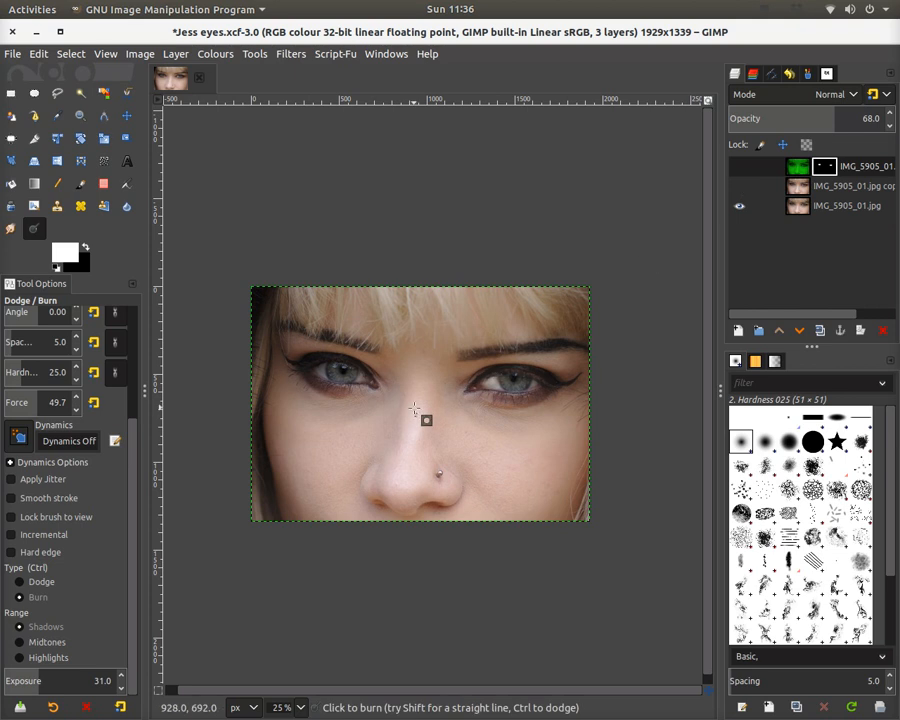
{"action": "left_click", "coordinate": [739, 186]}
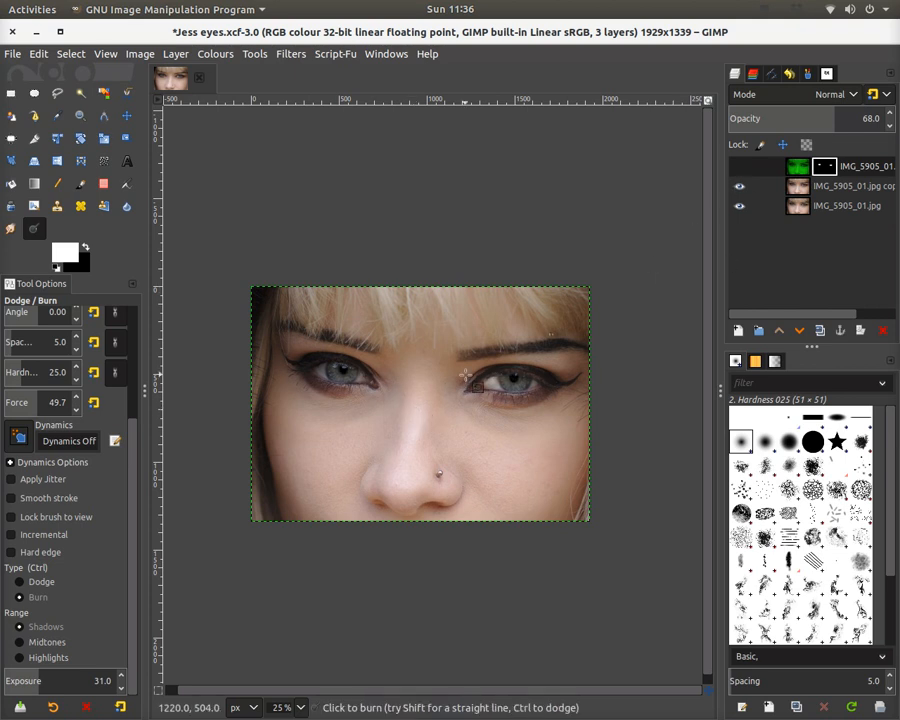
{"action": "left_click", "coordinate": [737, 168]}
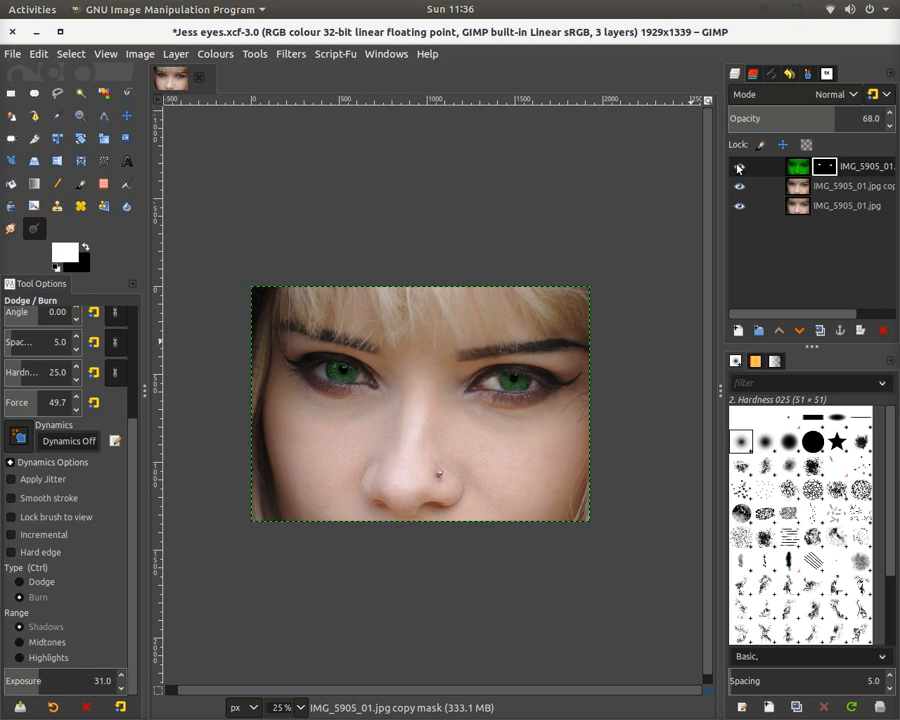
- Lower the green layer's opacity slightly and set the burned copy layer's opacity to 84
{"action": "left_click", "coordinate": [889, 127]}
{"action": "left_click", "coordinate": [864, 190]}
{"action": "left_click", "coordinate": [891, 128]}
{"action": "left_click", "coordinate": [891, 128]}
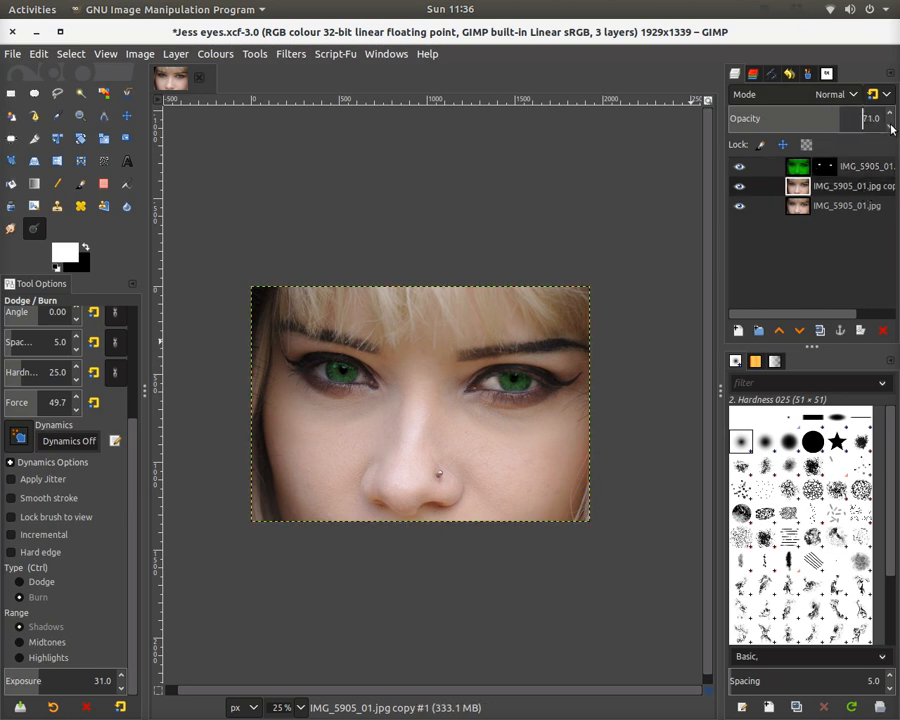
{"action": "left_click", "coordinate": [891, 128]}
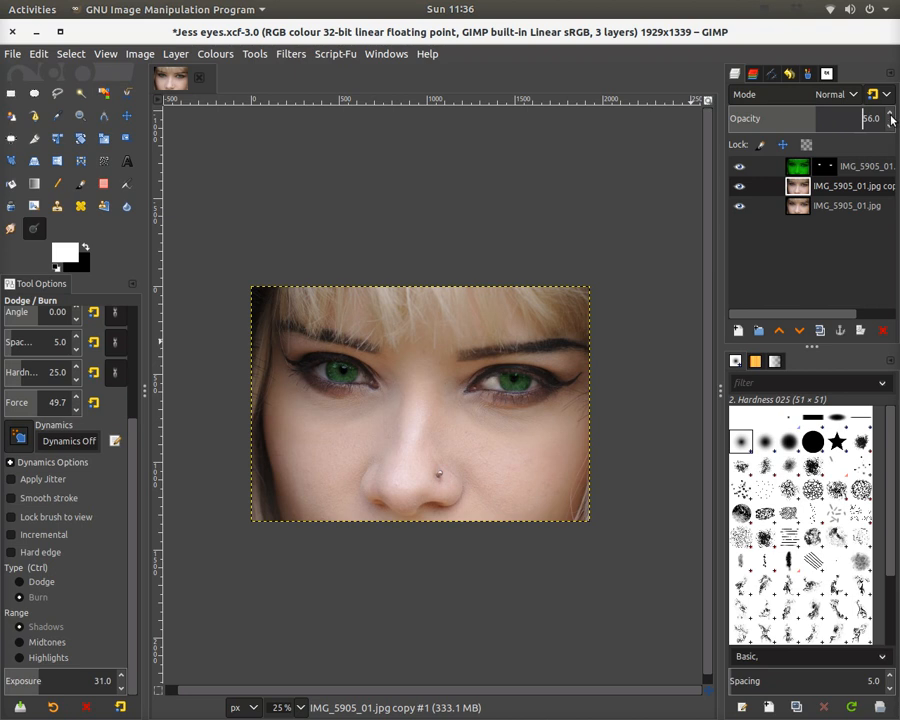
{"action": "left_click", "coordinate": [891, 113]}
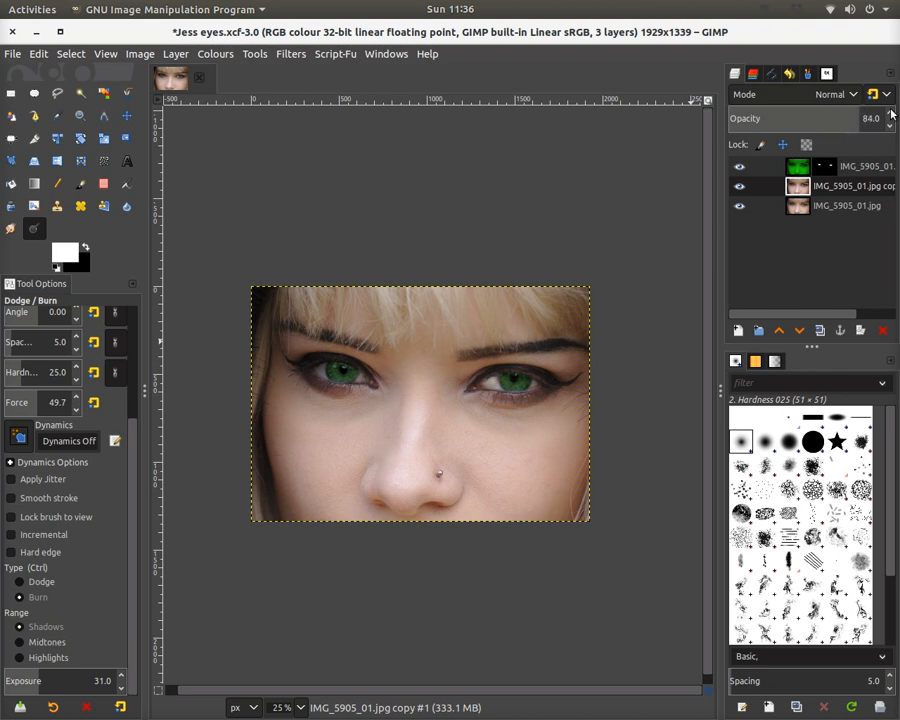
- Set the burned copy layer's opacity to 60, and select the masked green layer to check both eyes in the whole portrait
{"action": "scroll", "coordinate": [243, 329], "scroll_direction": "up", "scroll_amount": 1}
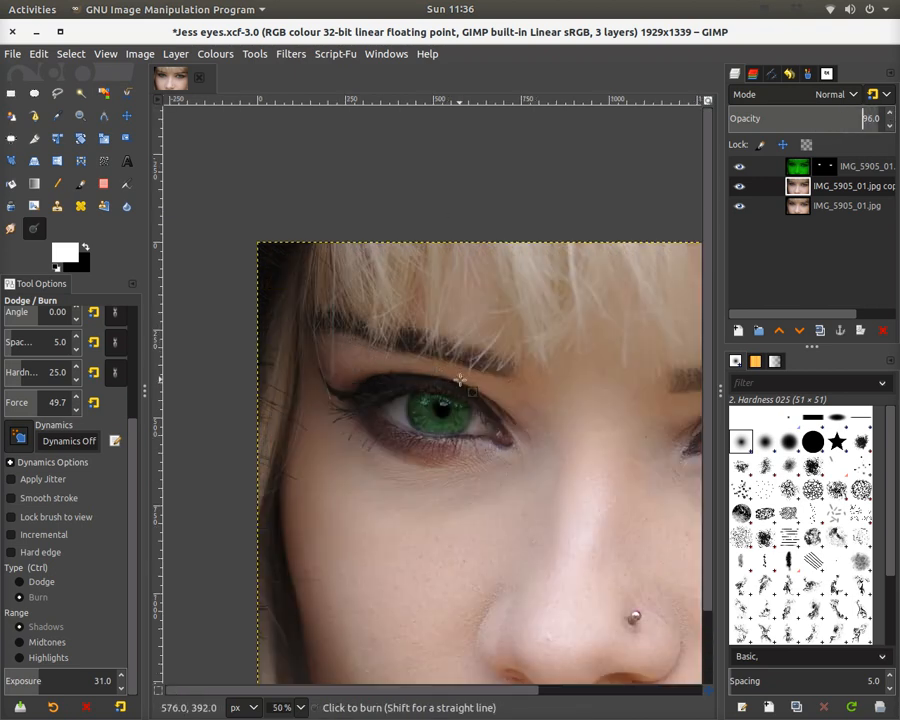
{"action": "scroll", "coordinate": [460, 378], "scroll_direction": "up", "scroll_amount": 1}
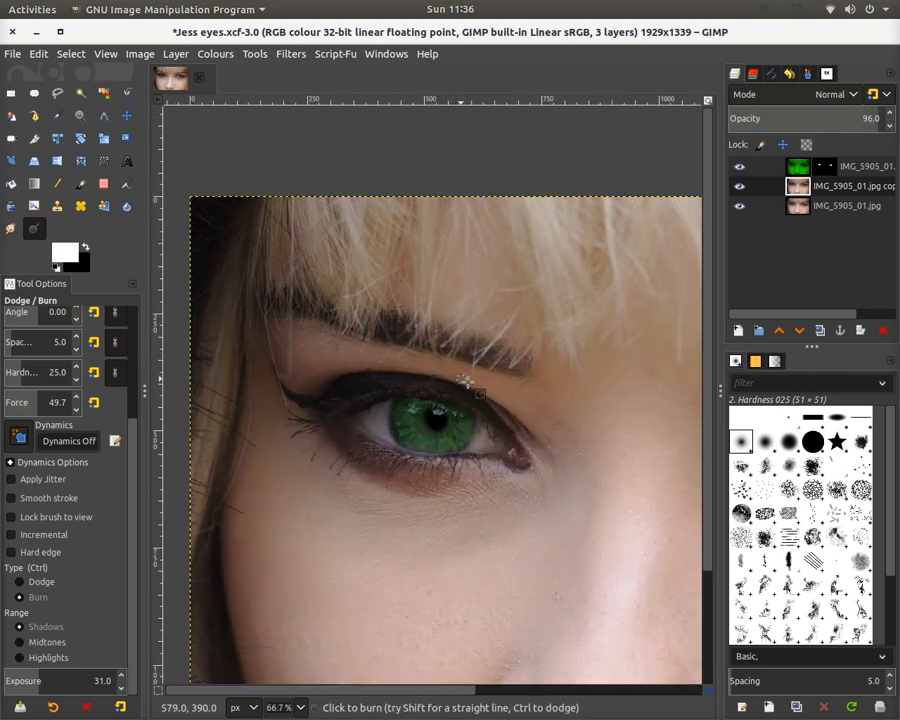
{"action": "left_click", "coordinate": [891, 128]}
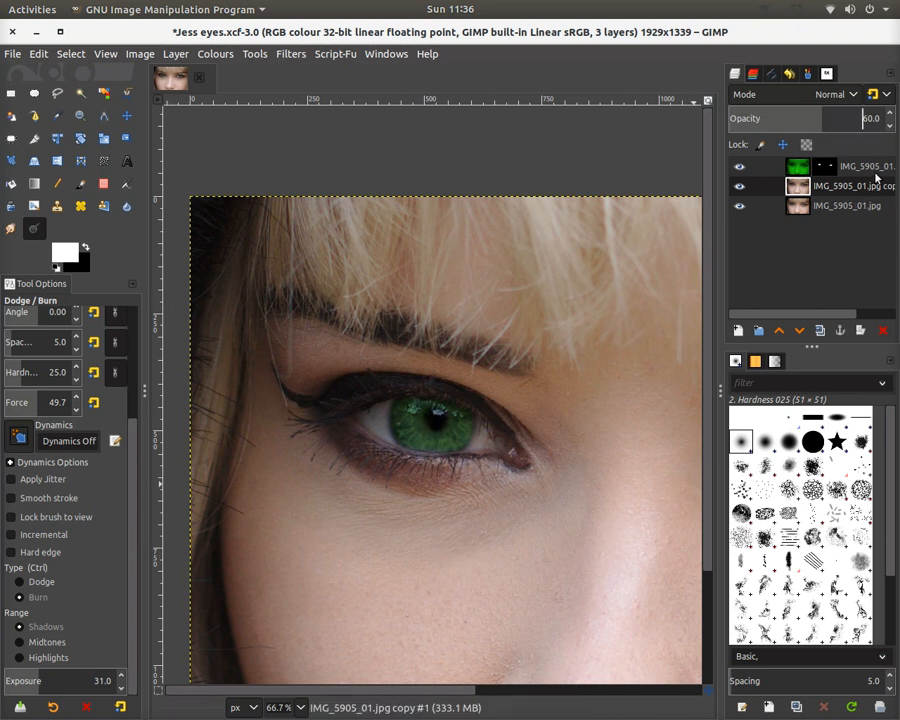
{"action": "left_click", "coordinate": [872, 168]}
{"action": "scroll", "coordinate": [440, 357], "scroll_direction": "down", "scroll_amount": 2}
{"action": "scroll", "coordinate": [440, 357], "scroll_direction": "down", "scroll_amount": 2}
{"action": "scroll", "coordinate": [510, 362], "scroll_direction": "up", "scroll_amount": 1}
{"action": "scroll", "coordinate": [622, 366], "scroll_direction": "up", "scroll_amount": 1}
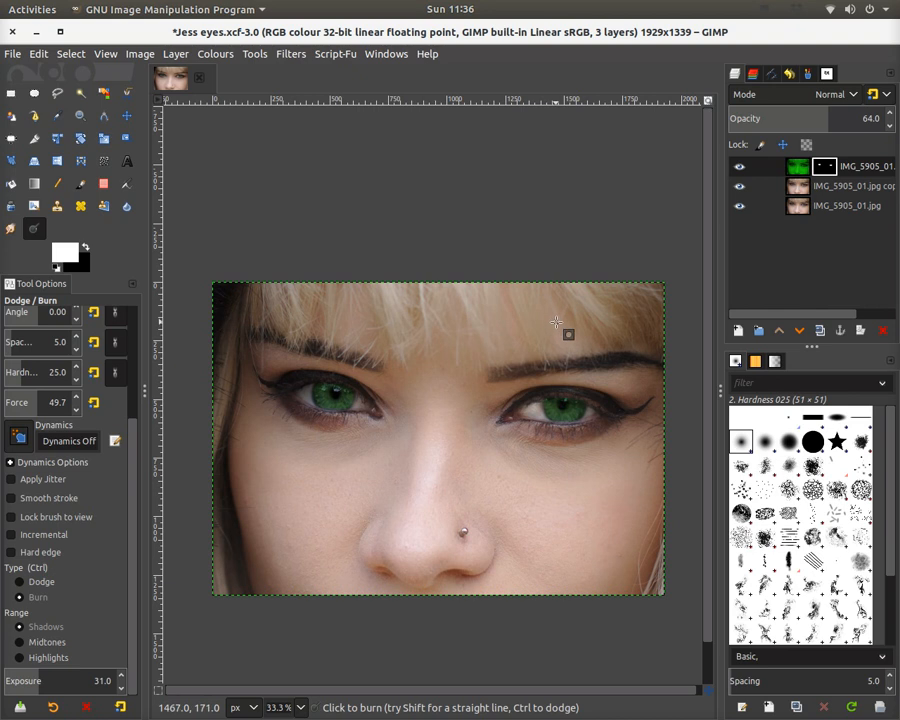
{"action": "left_click", "coordinate": [293, 54]}
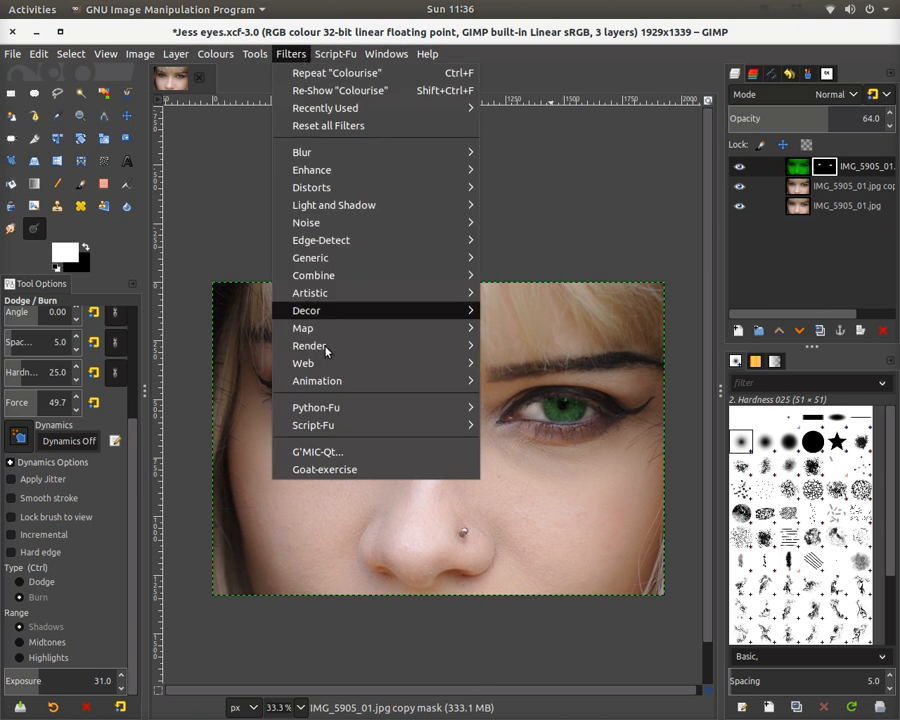
{"action": "left_click", "coordinate": [316, 453]}
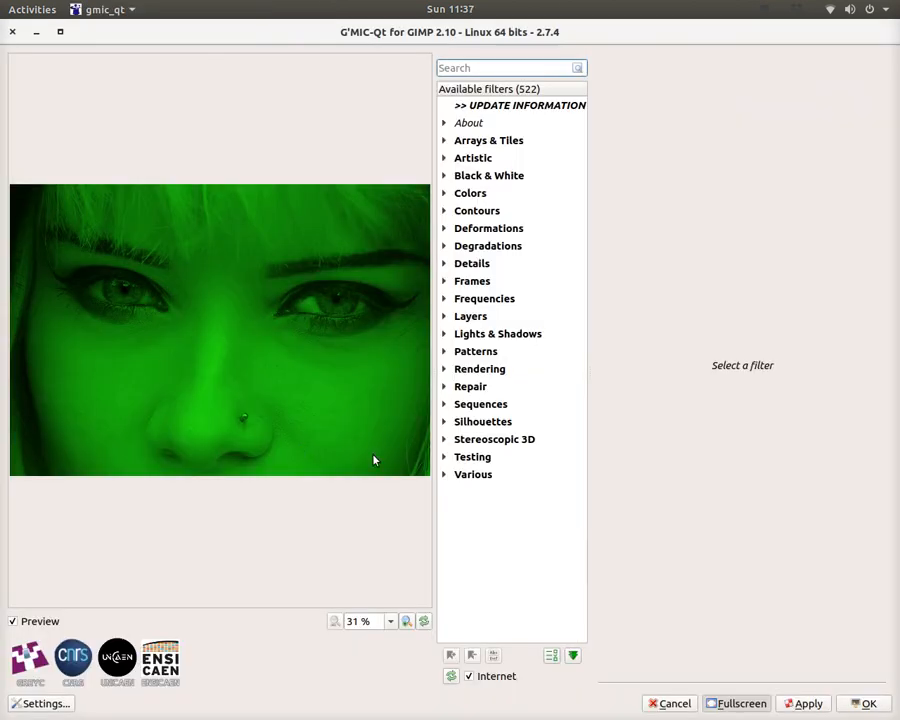
{"action": "left_click", "coordinate": [670, 704]}
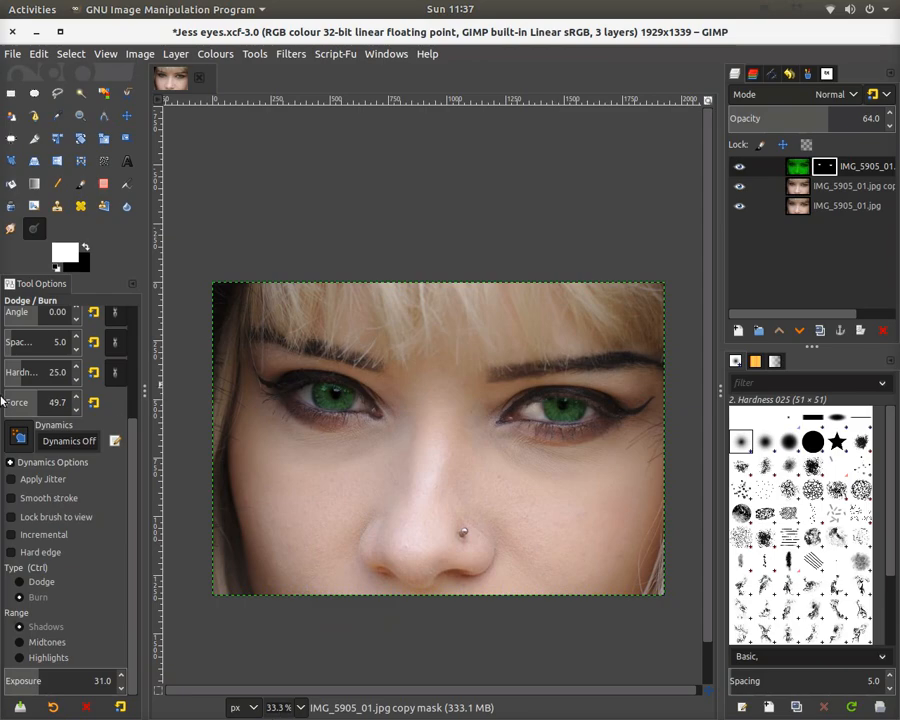